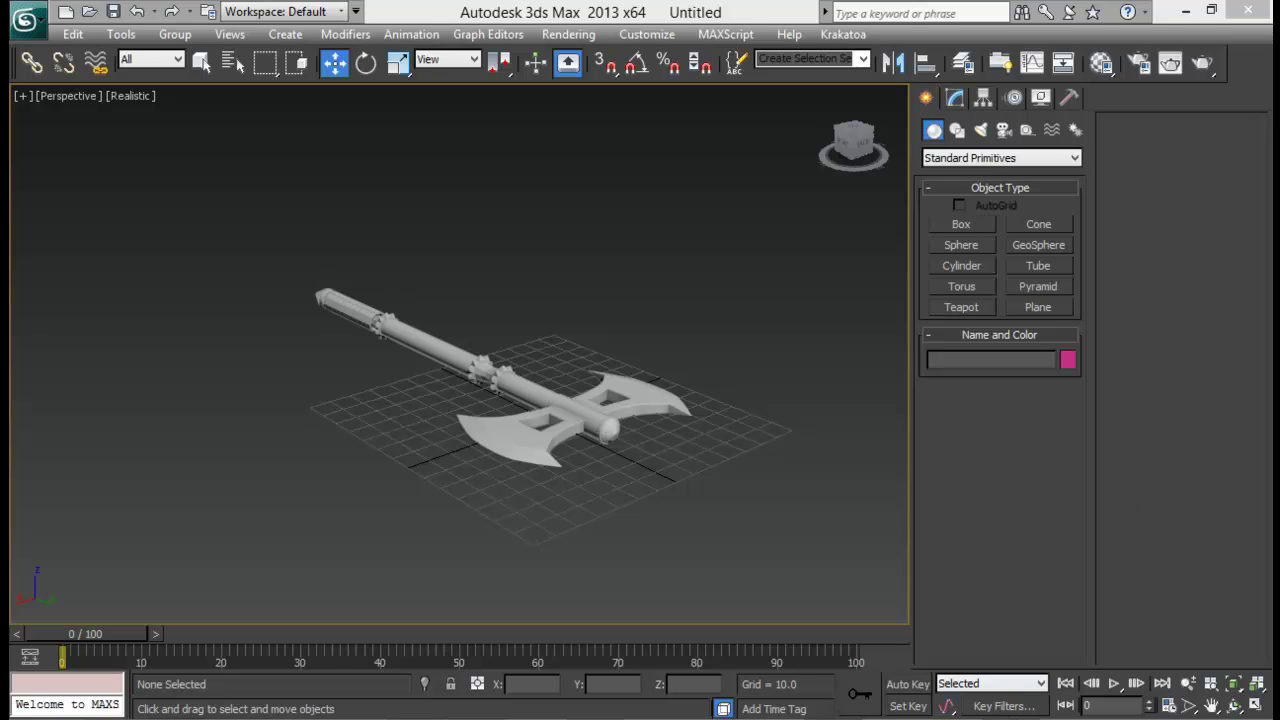
# Switch to Windows Photo Viewer to examine the Axe 1 wireframe reference render, and return to 3ds Max.
pyautogui.hotkey('alt', 'Tab')
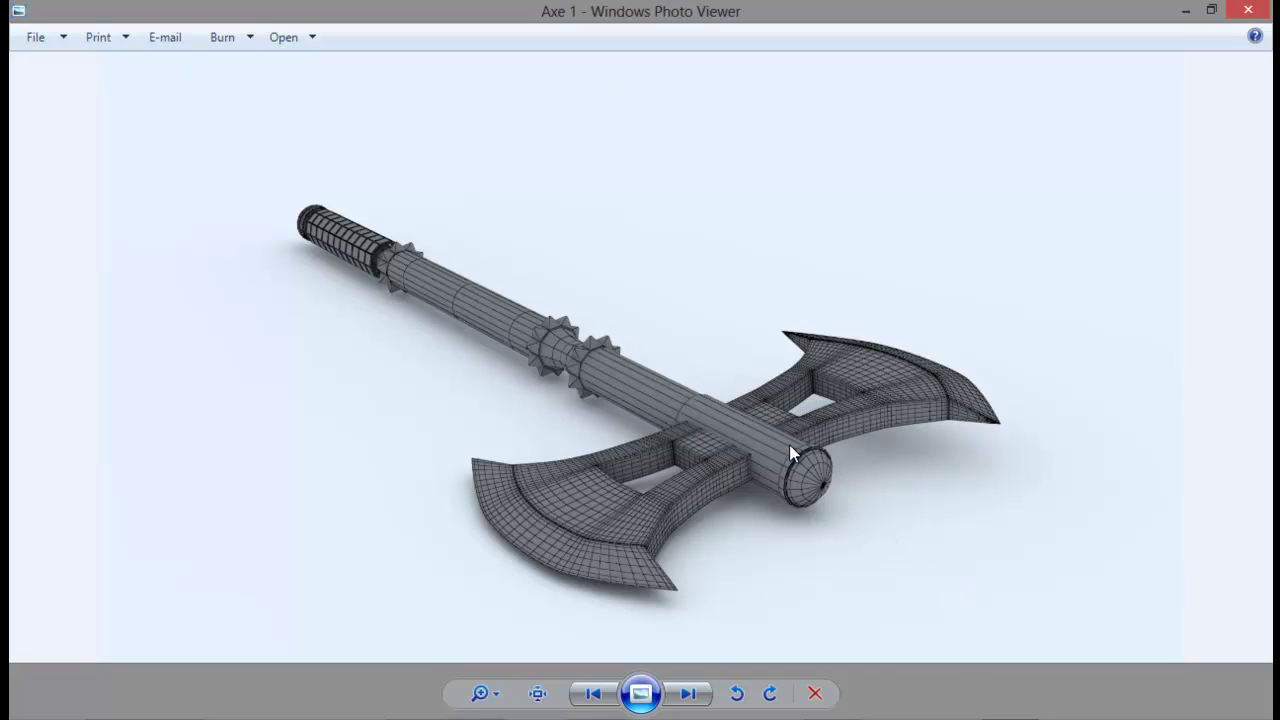
pyautogui.click(1185, 10)
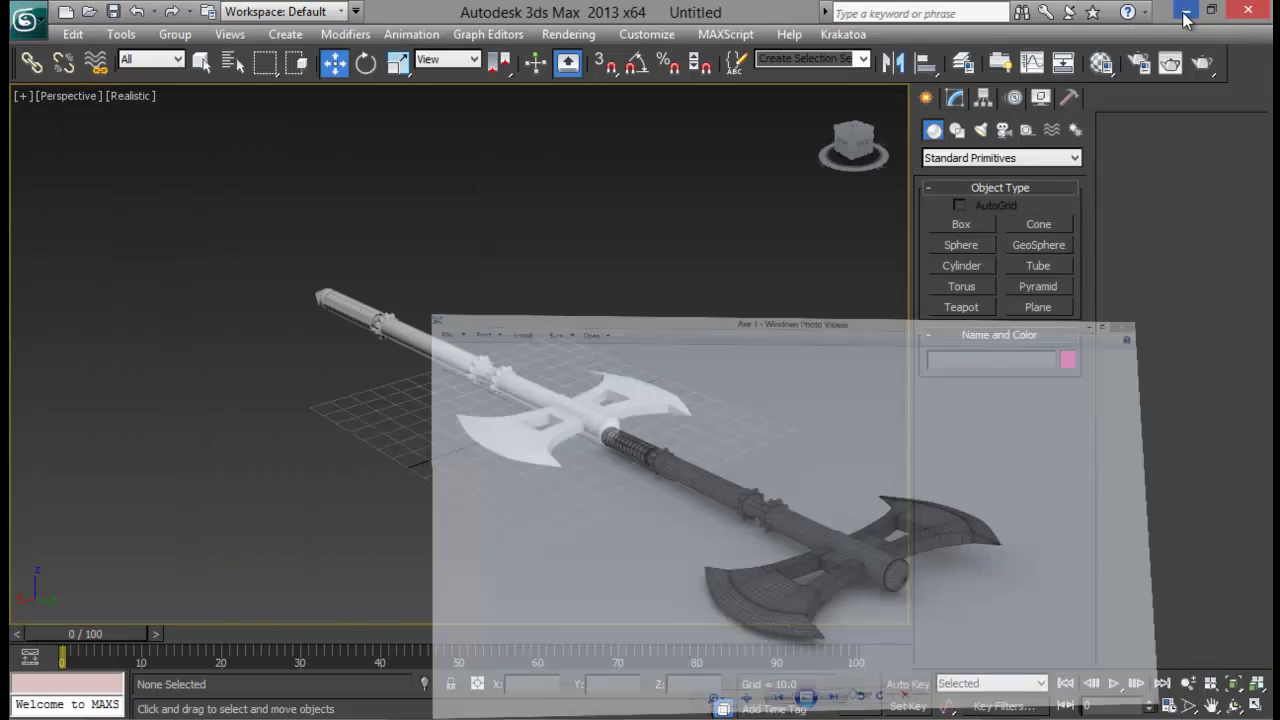
# Select all the axe parts, raise them slightly above the grid in the front view, and clear the selection.
pyautogui.keyDown('alt'); pyautogui.moveTo(612, 380); pyautogui.dragTo(691, 277, button='middle'); pyautogui.keyUp('alt')
pyautogui.moveTo(691, 277); pyautogui.dragTo(14, 571)
pyautogui.keyDown('alt'); pyautogui.moveTo(540, 410); pyautogui.dragTo(580, 398, button='middle'); pyautogui.keyUp('alt')
pyautogui.hotkey('alt', 'w')
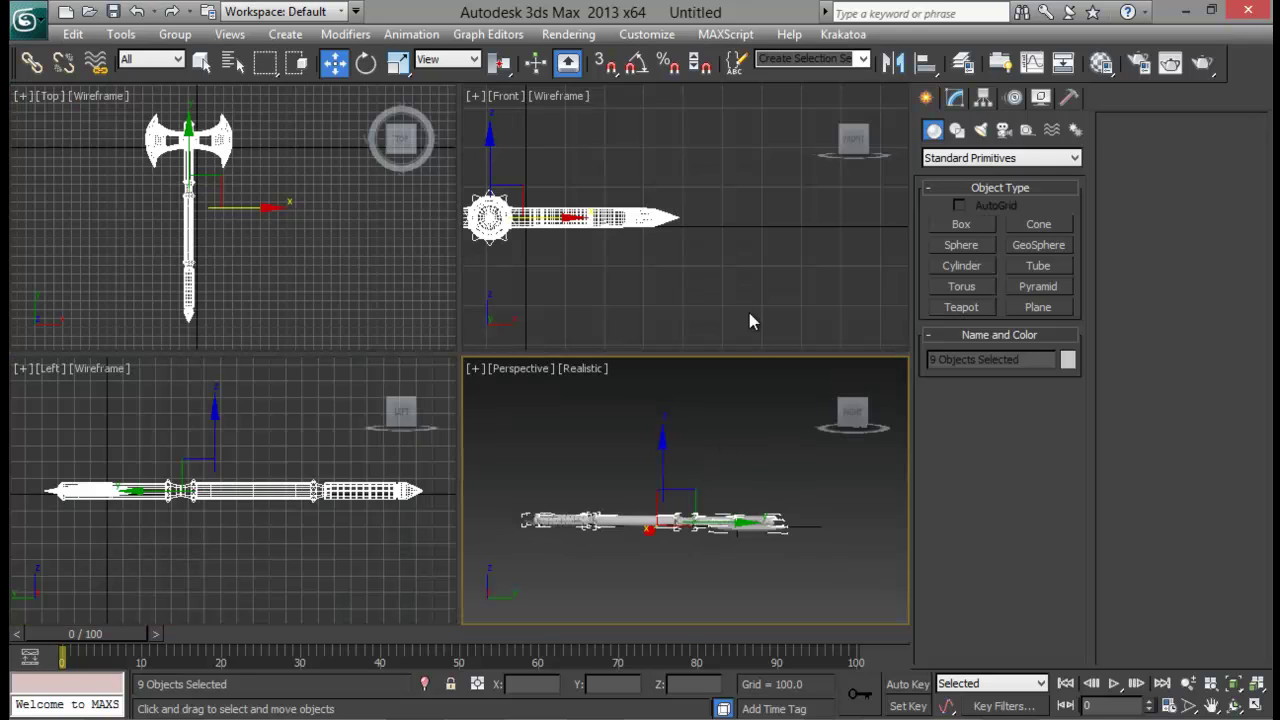
pyautogui.middleClick(858, 264)
pyautogui.hotkey('alt', 'w')
pyautogui.moveTo(838, 288); pyautogui.dragTo(867, 289, button='middle')
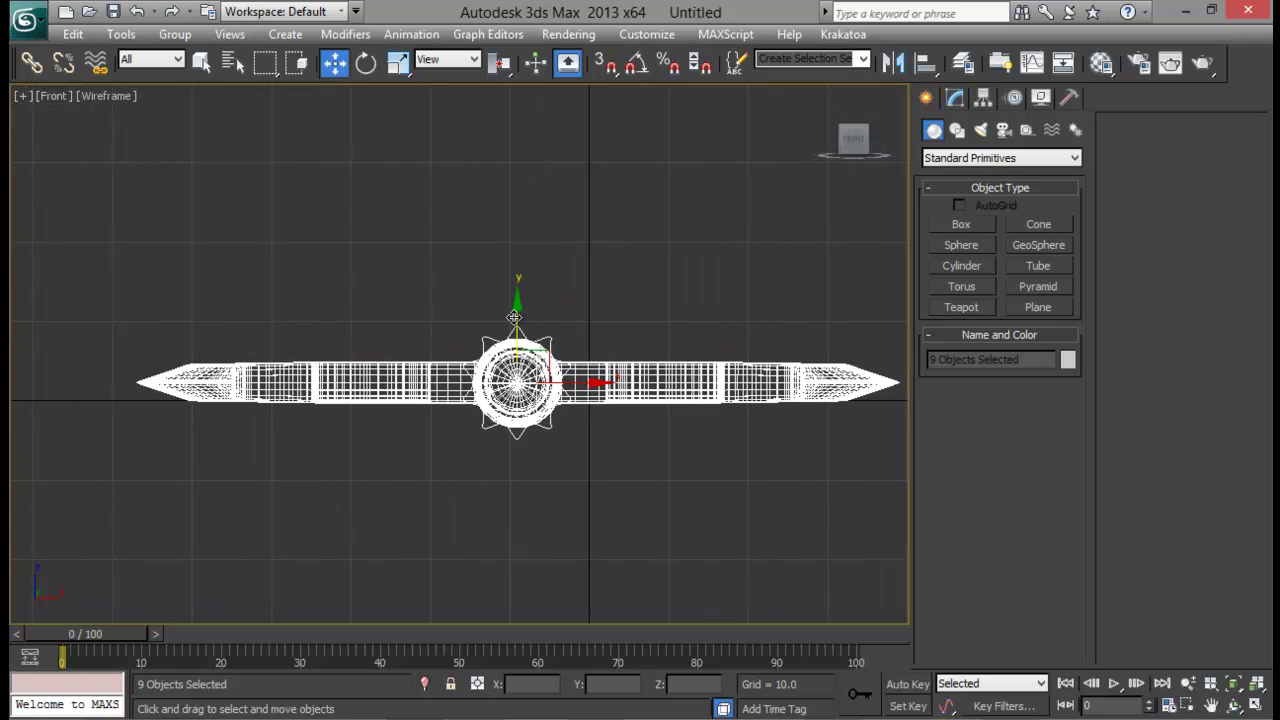
pyautogui.moveTo(518, 316); pyautogui.dragTo(552, 285)
pyautogui.press('e')
pyautogui.hotkey('alt', 'w')
pyautogui.keyDown('alt'); pyautogui.moveTo(653, 465); pyautogui.dragTo(548, 506, button='middle'); pyautogui.keyUp('alt')
pyautogui.hotkey('alt', 'w')
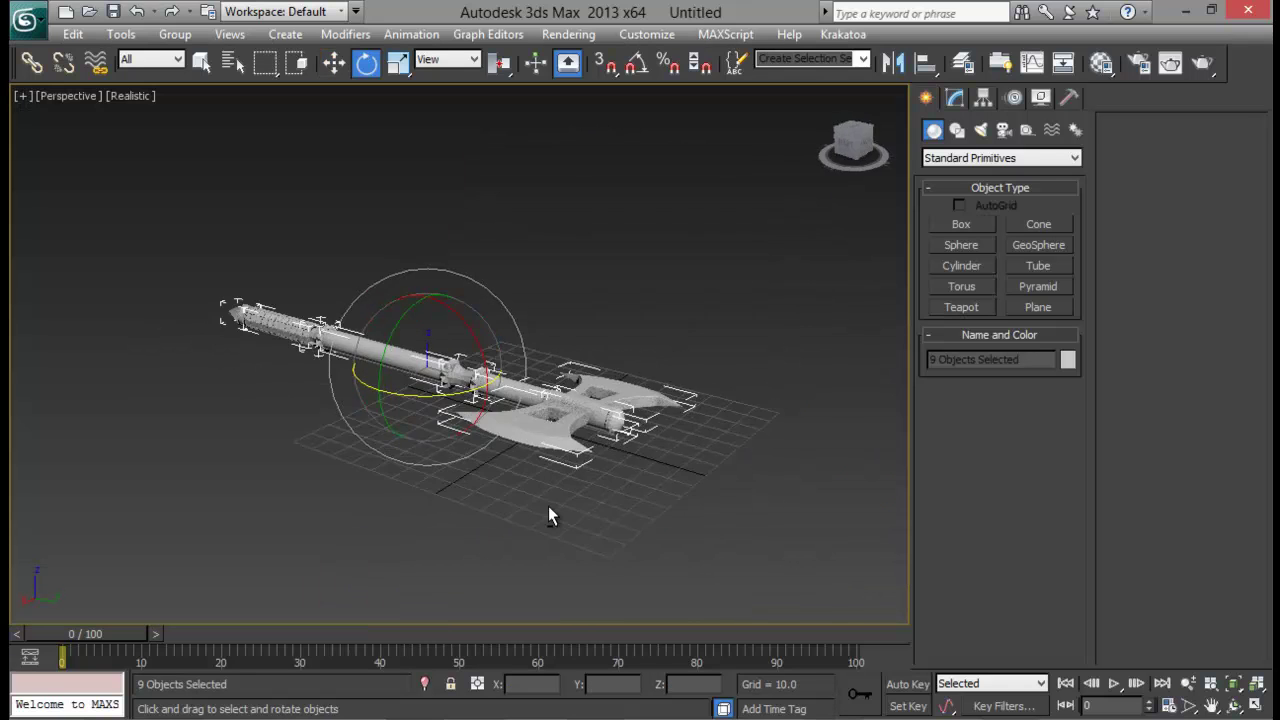
pyautogui.click(548, 506)
pyautogui.keyDown('alt'); pyautogui.moveTo(630, 466); pyautogui.dragTo(640, 418, button='middle'); pyautogui.keyUp('alt')
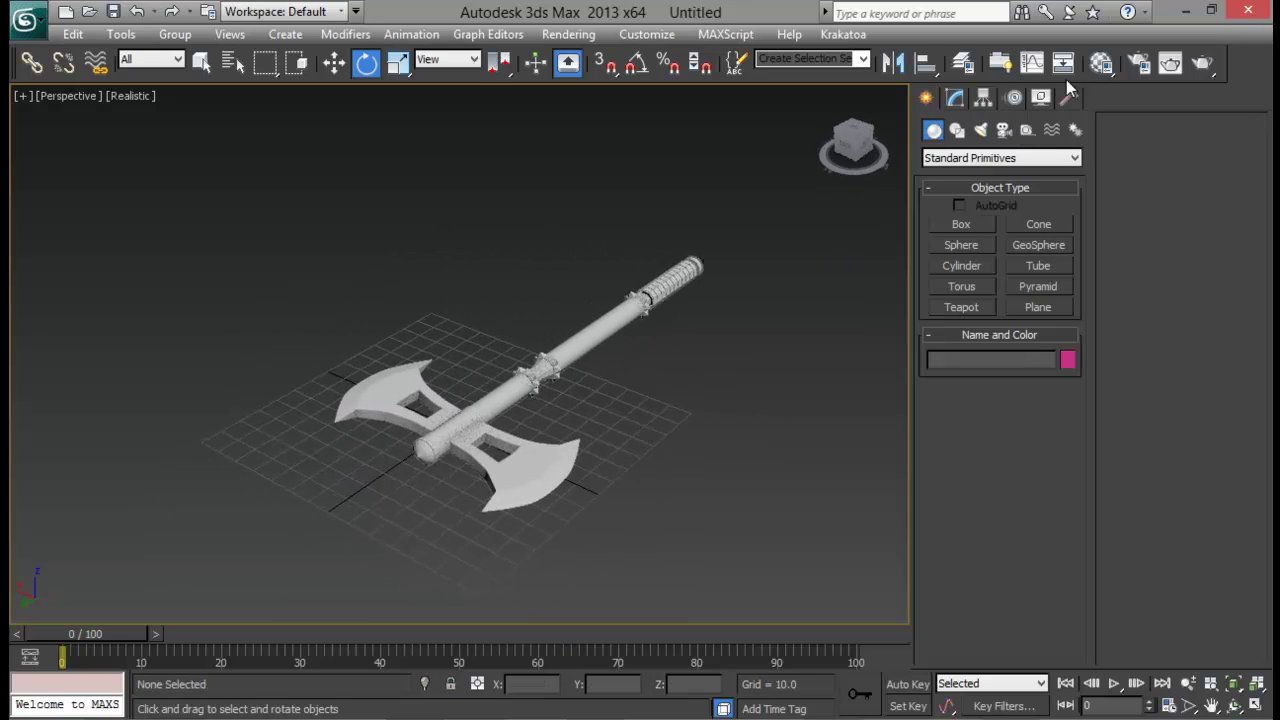
# Change the first sample material, wire_134059008, to the VRayMtl type.
pyautogui.click(1101, 63)
pyautogui.moveTo(1162, 213); pyautogui.dragTo(752, 50)
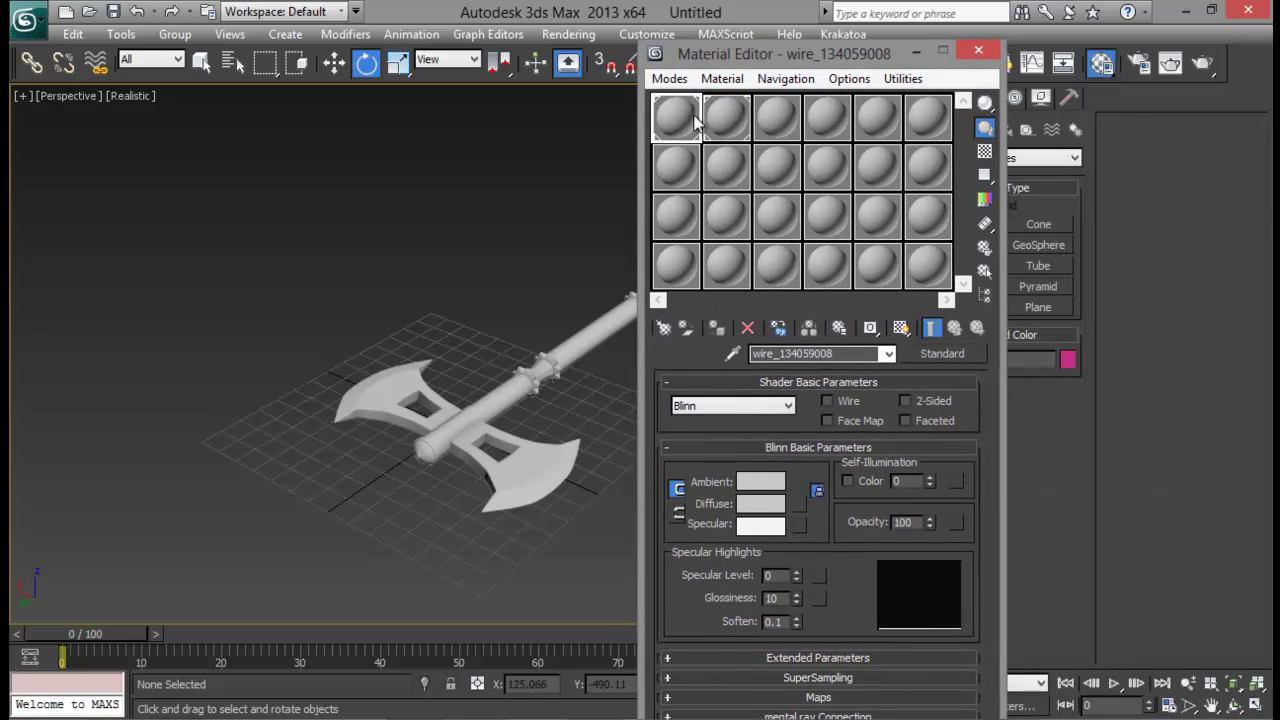
pyautogui.click(952, 356)
pyautogui.scroll(-3, 643, 524)
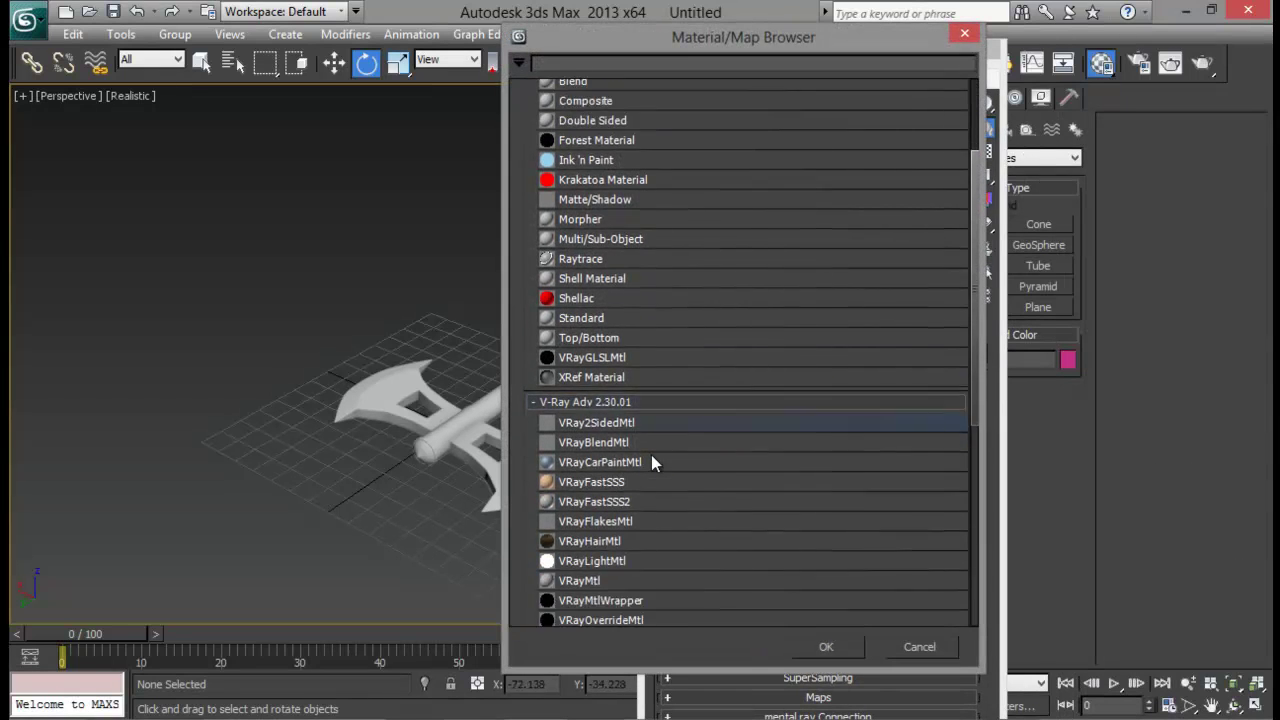
pyautogui.click(600, 533)
pyautogui.doubleClick(600, 533)
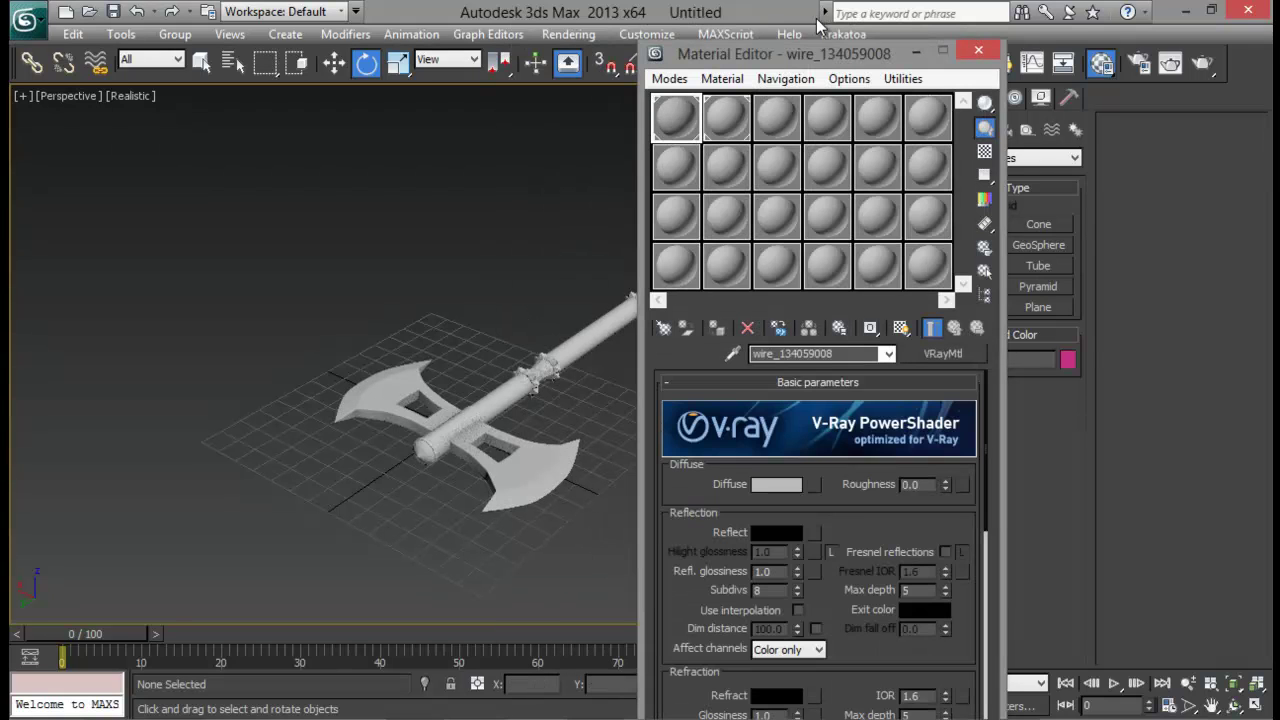
pyautogui.moveTo(827, 60); pyautogui.dragTo(935, 40)
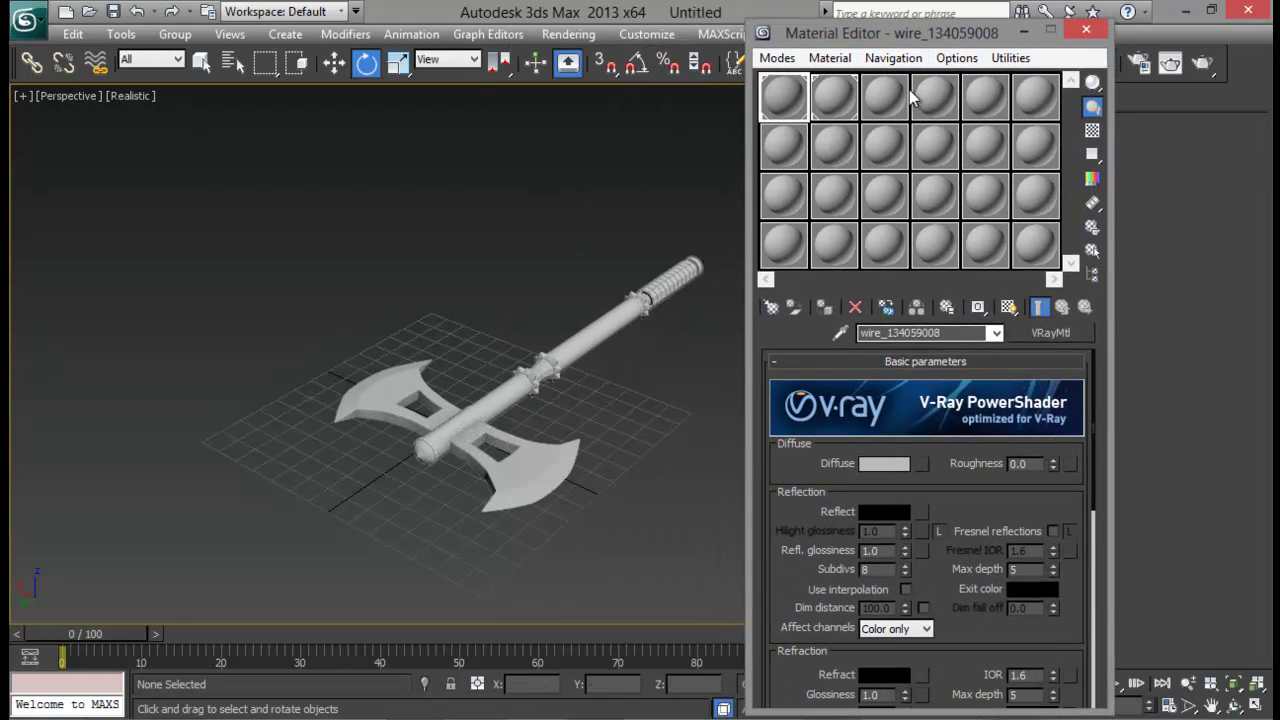
# Load a VRayEdgesTex map into the second sample slot.
pyautogui.click(843, 108)
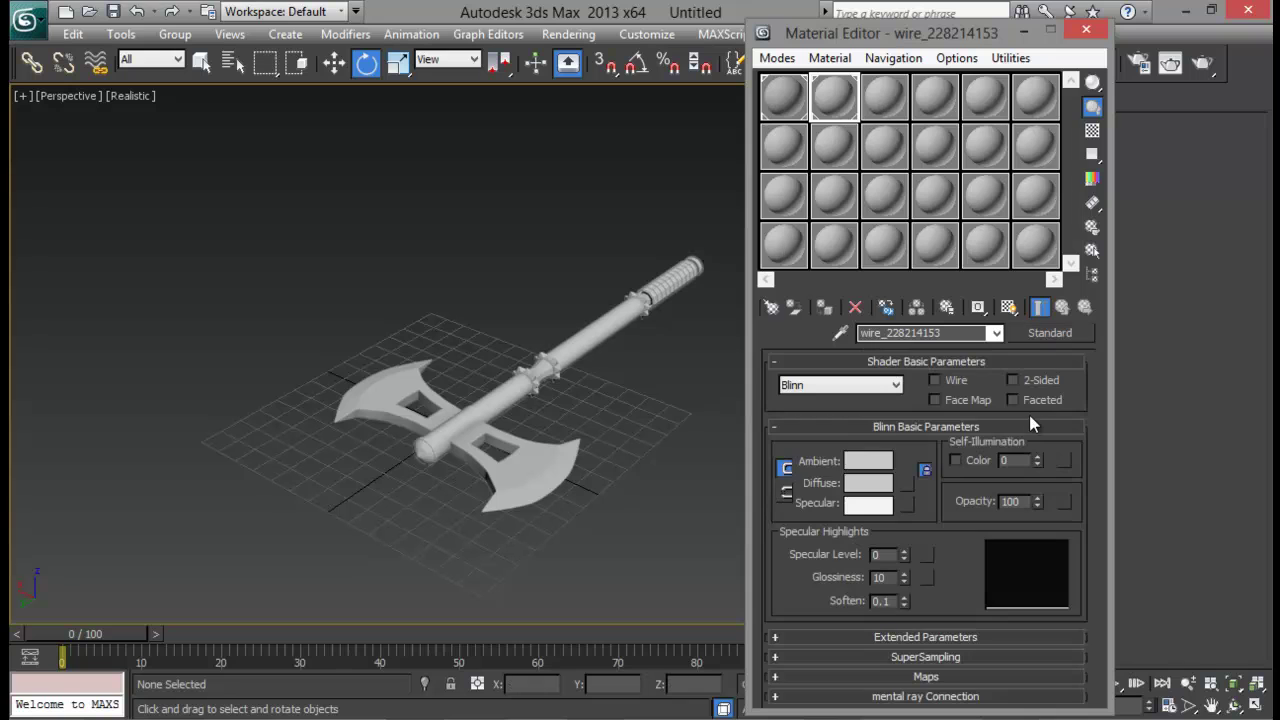
pyautogui.click(770, 307)
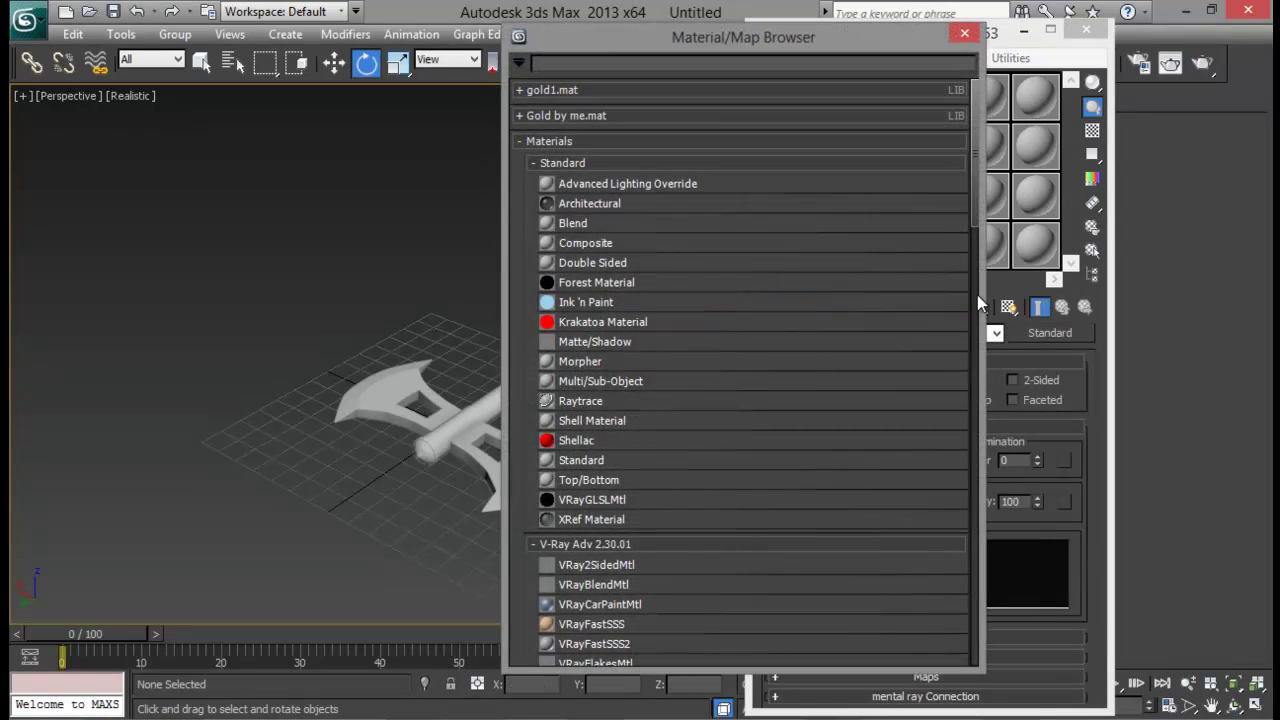
pyautogui.moveTo(976, 228); pyautogui.dragTo(976, 364)
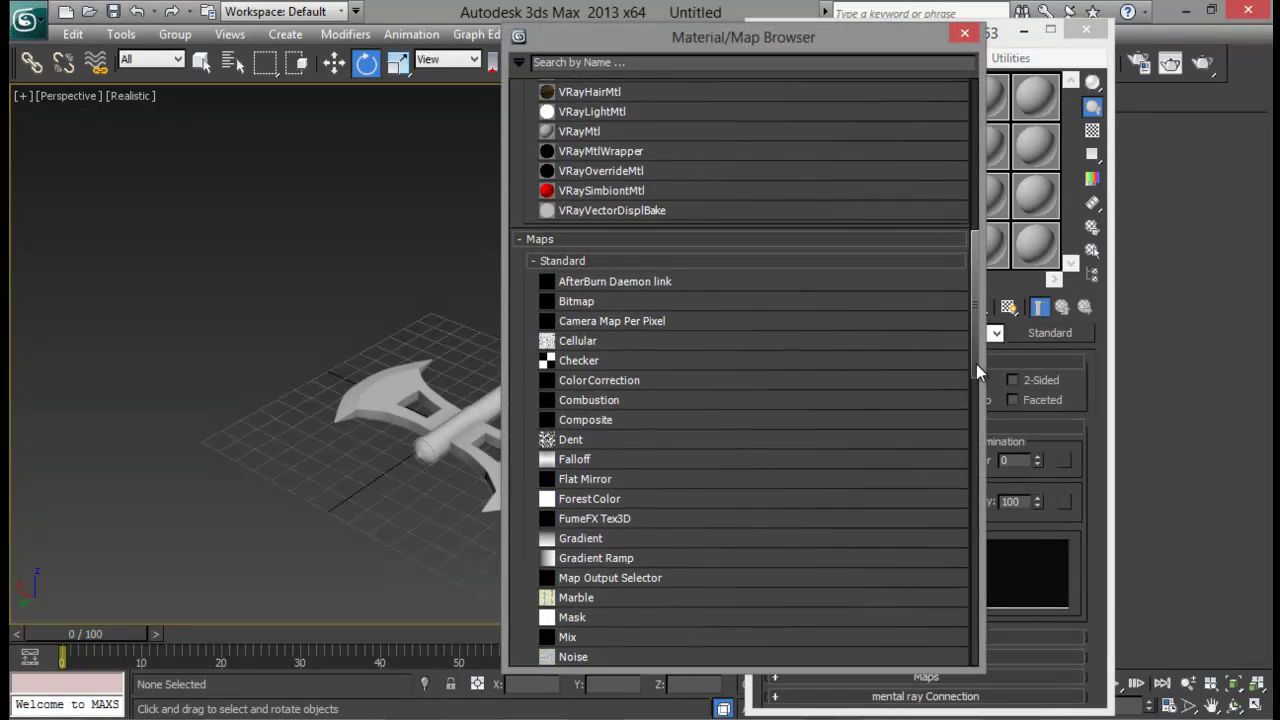
pyautogui.scroll(1, 733, 175)
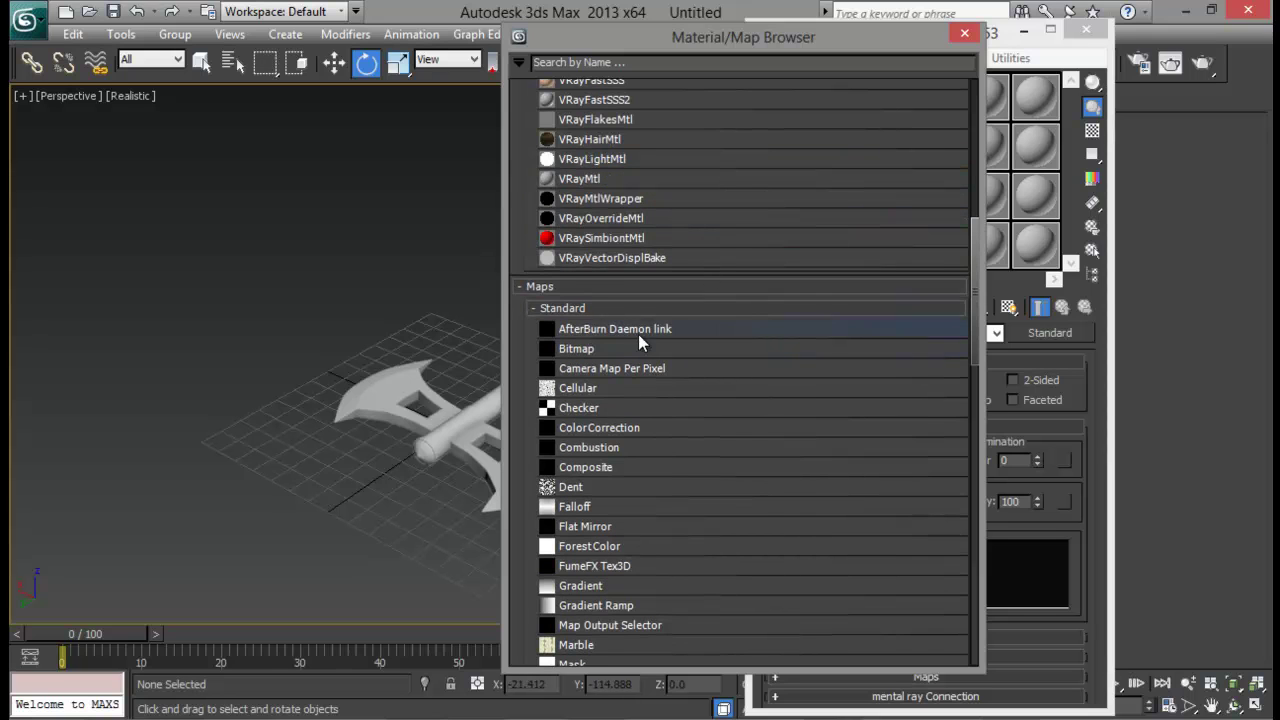
pyautogui.click(585, 287)
pyautogui.scroll(10, 778, 305)
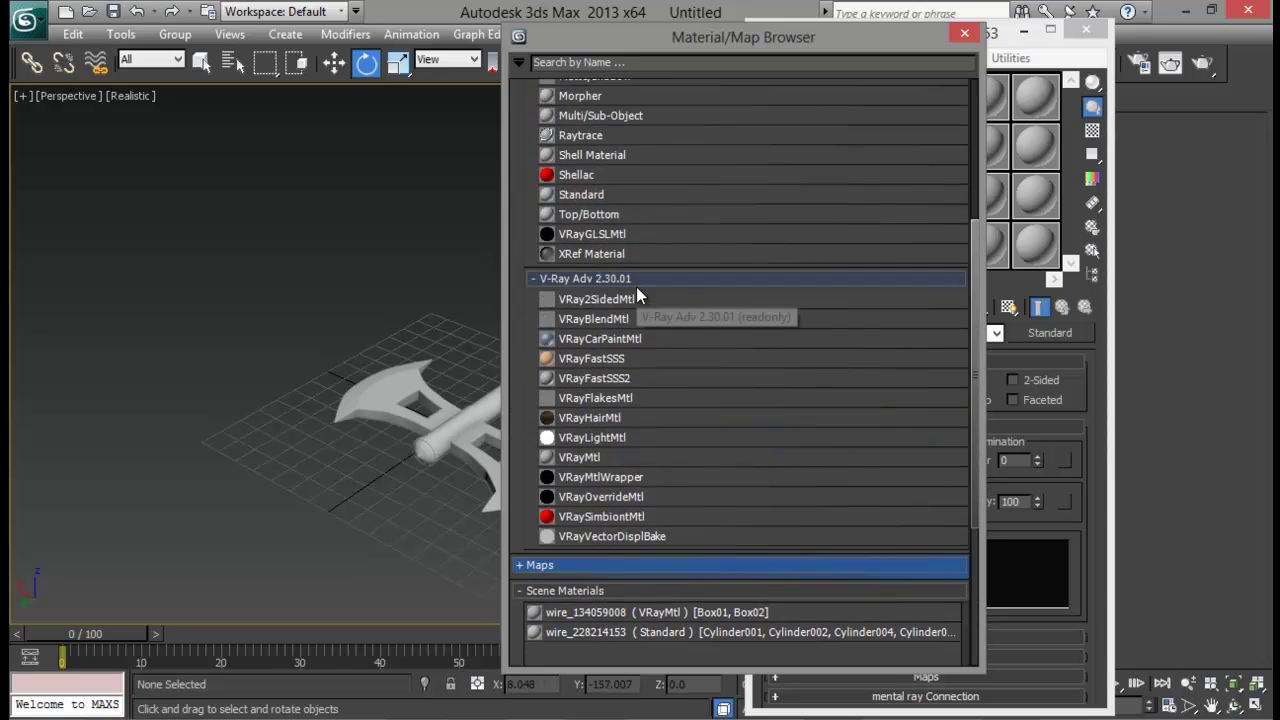
pyautogui.click(565, 141)
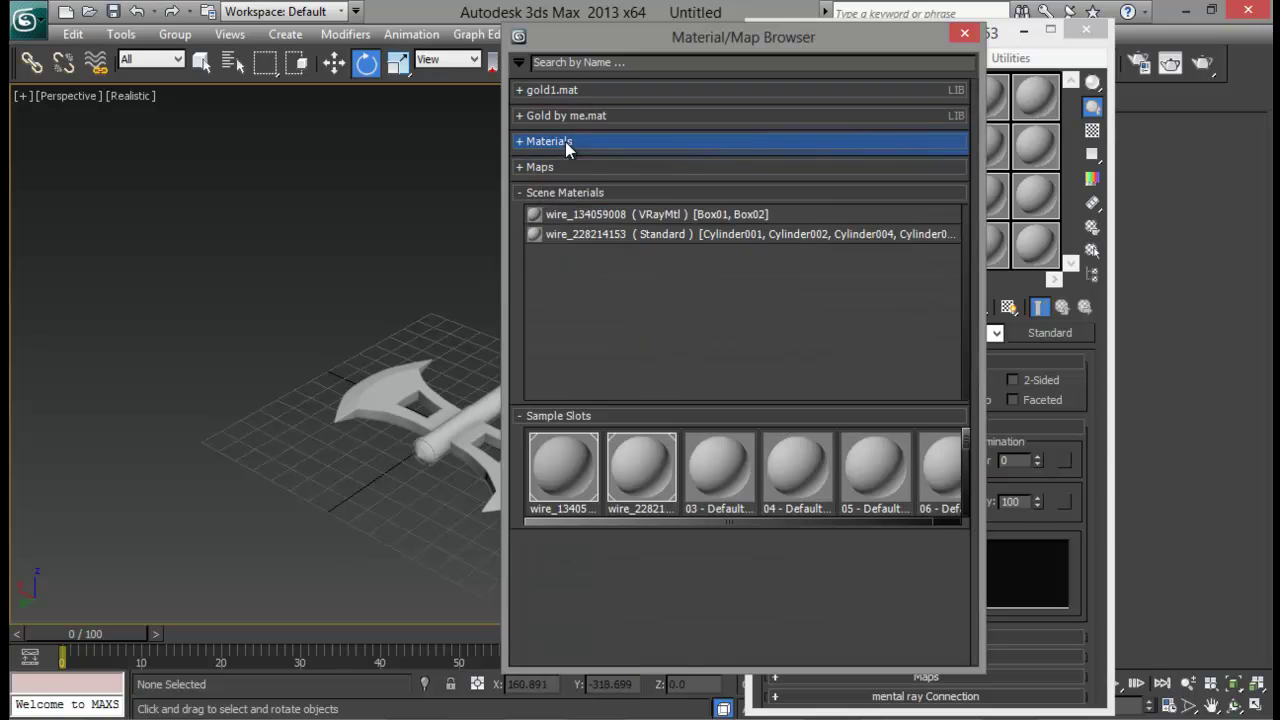
pyautogui.click(587, 168)
pyautogui.scroll(-8, 688, 290)
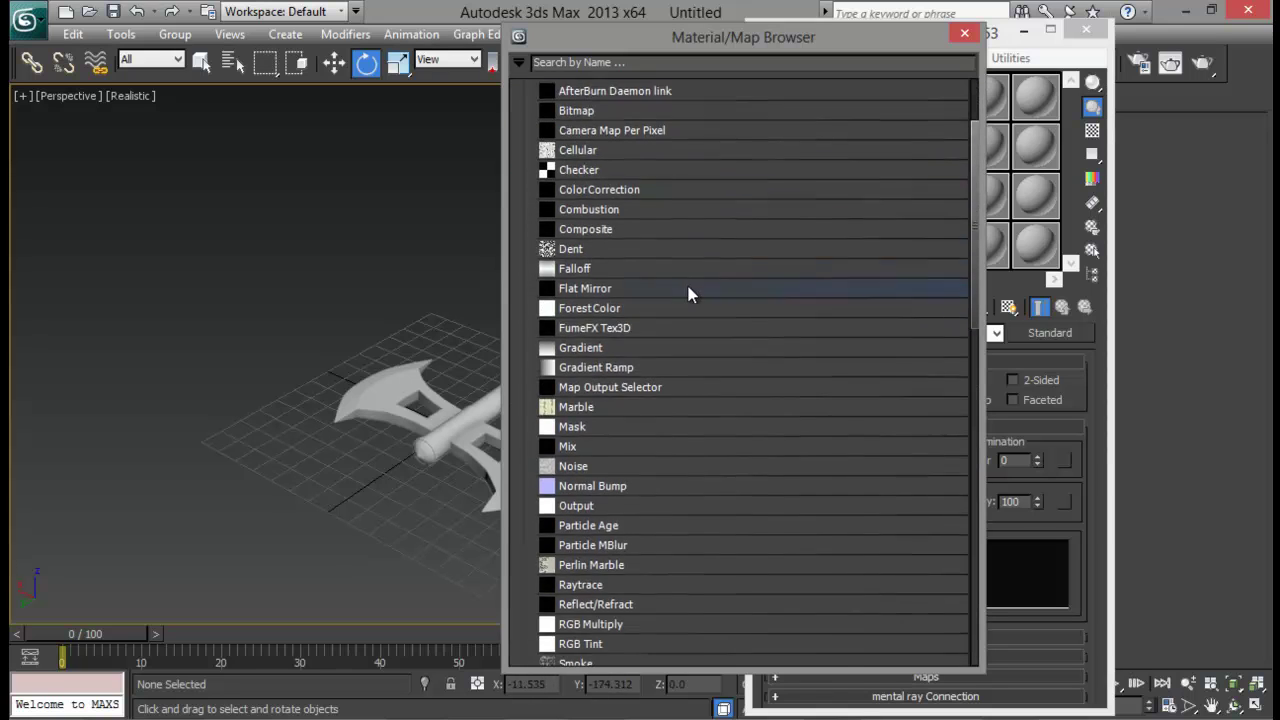
pyautogui.scroll(-3, 688, 293)
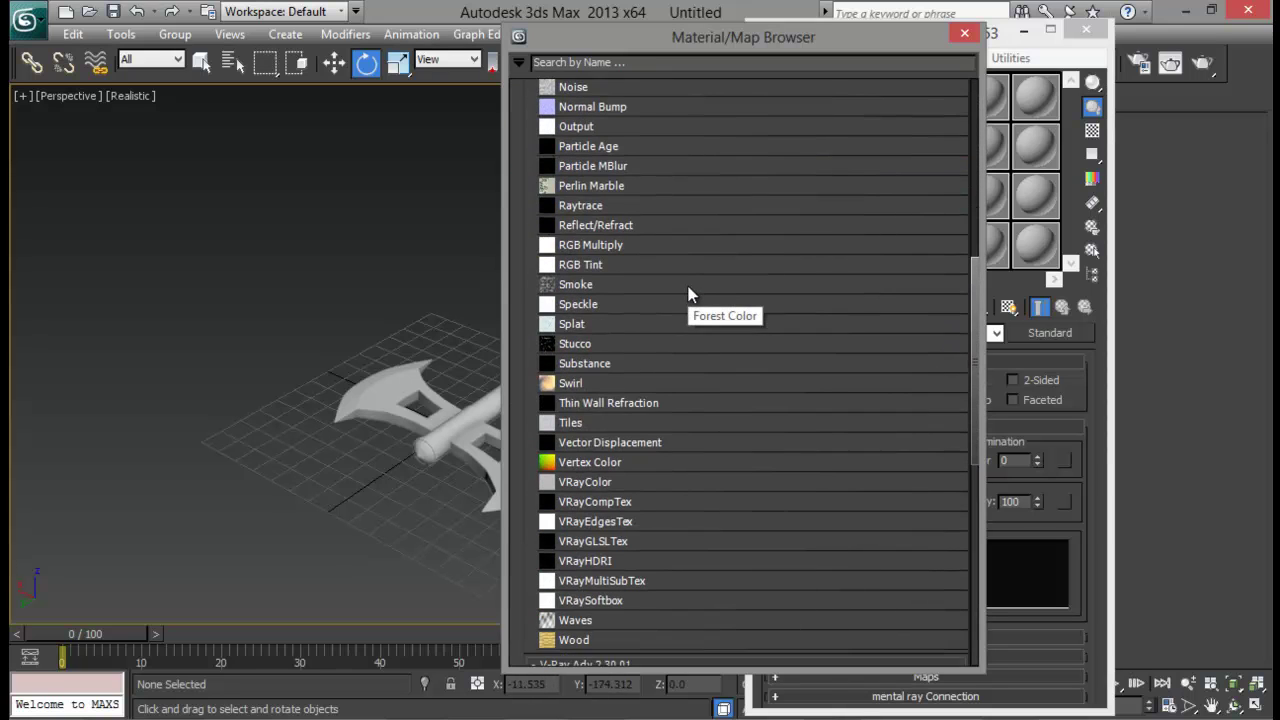
pyautogui.doubleClick(623, 528)
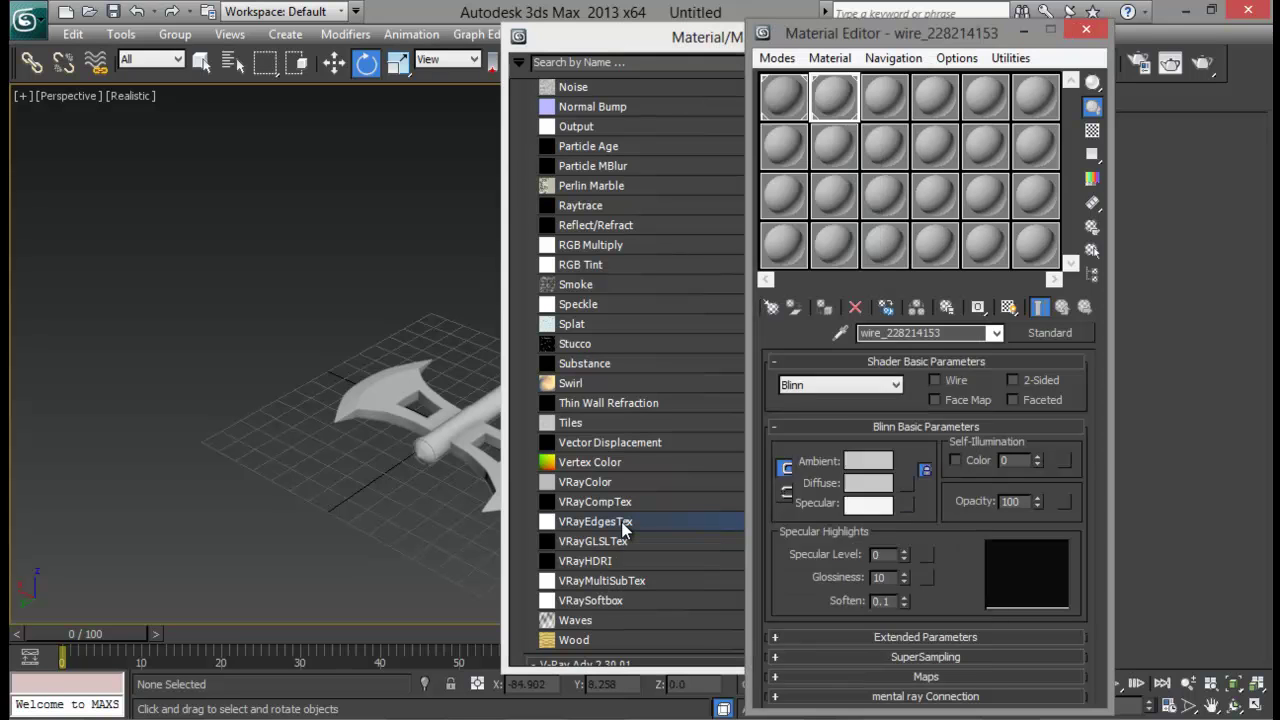
pyautogui.moveTo(644, 40); pyautogui.dragTo(441, 48)
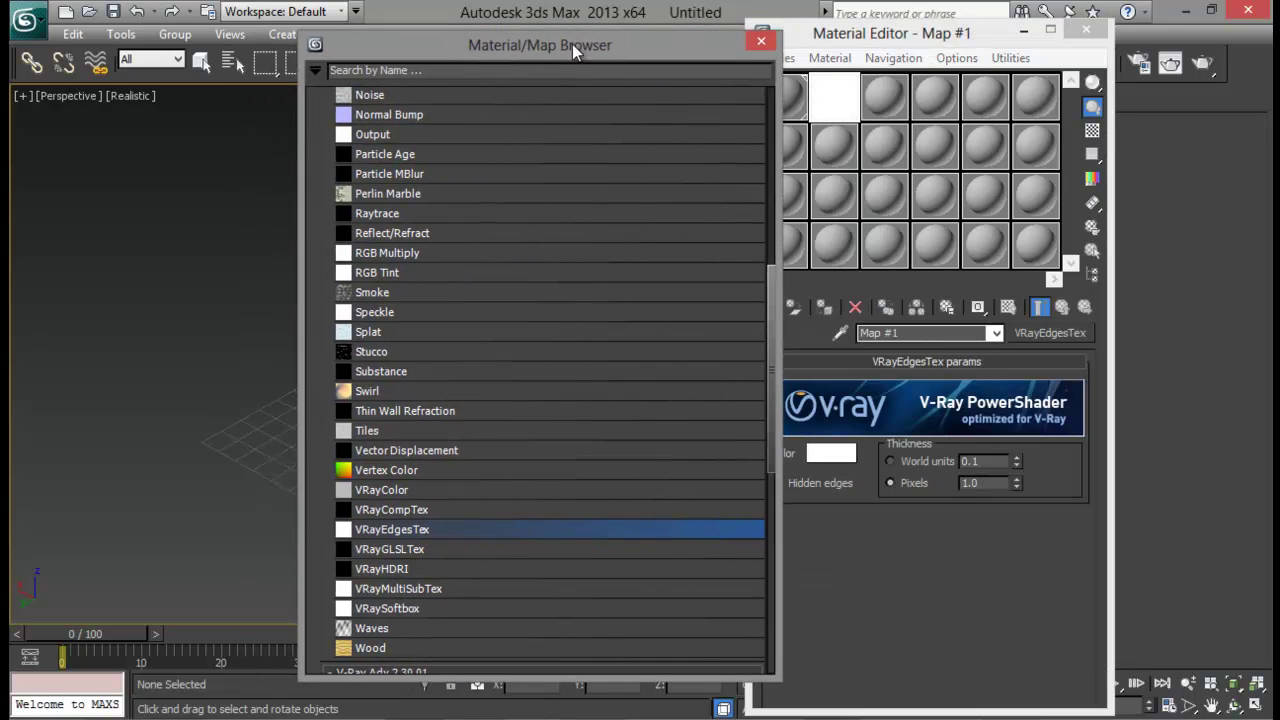
pyautogui.click(761, 41)
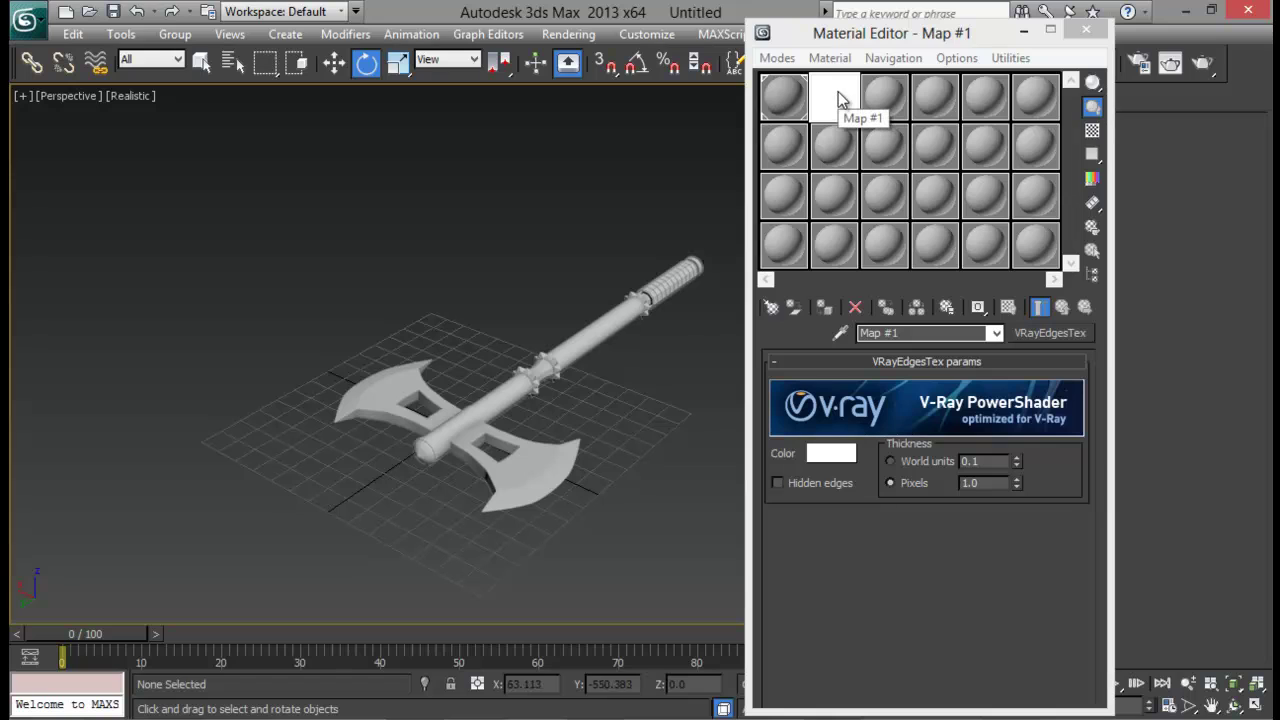
# Set the VRayEdgesTex map's edge color to black.
pyautogui.click(839, 458)
pyautogui.moveTo(558, 144); pyautogui.dragTo(578, 126)
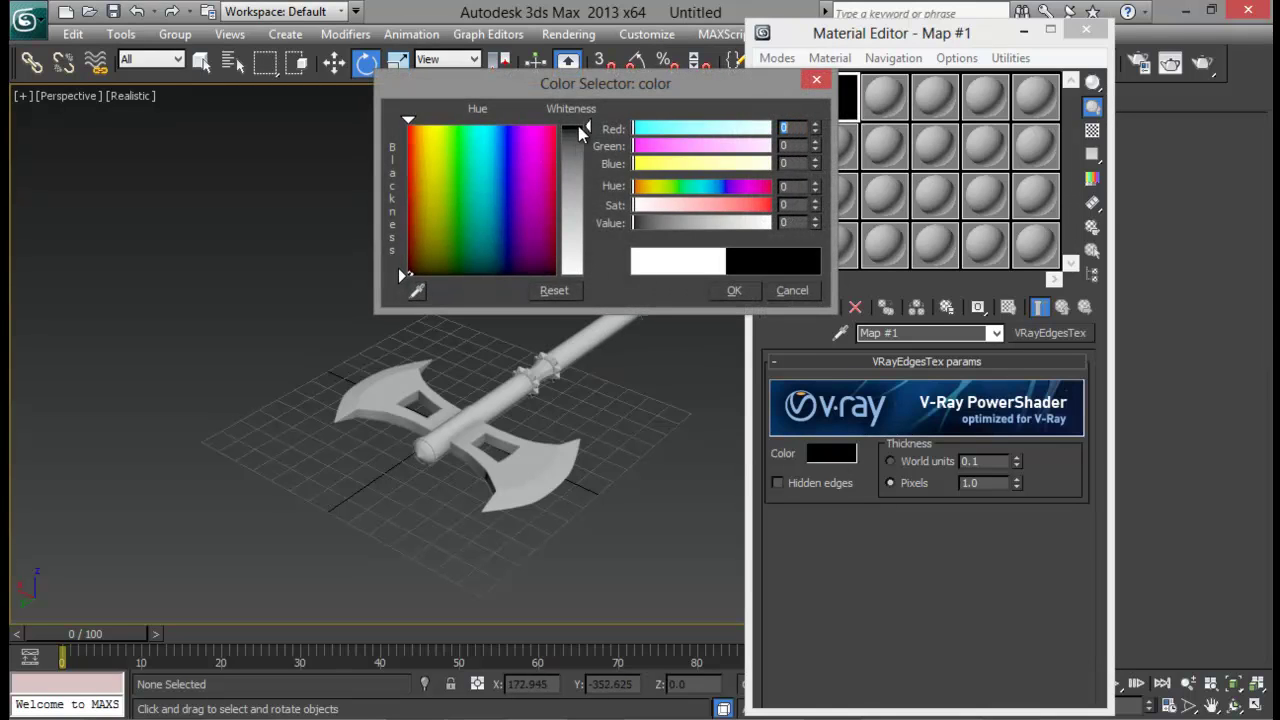
pyautogui.click(734, 290)
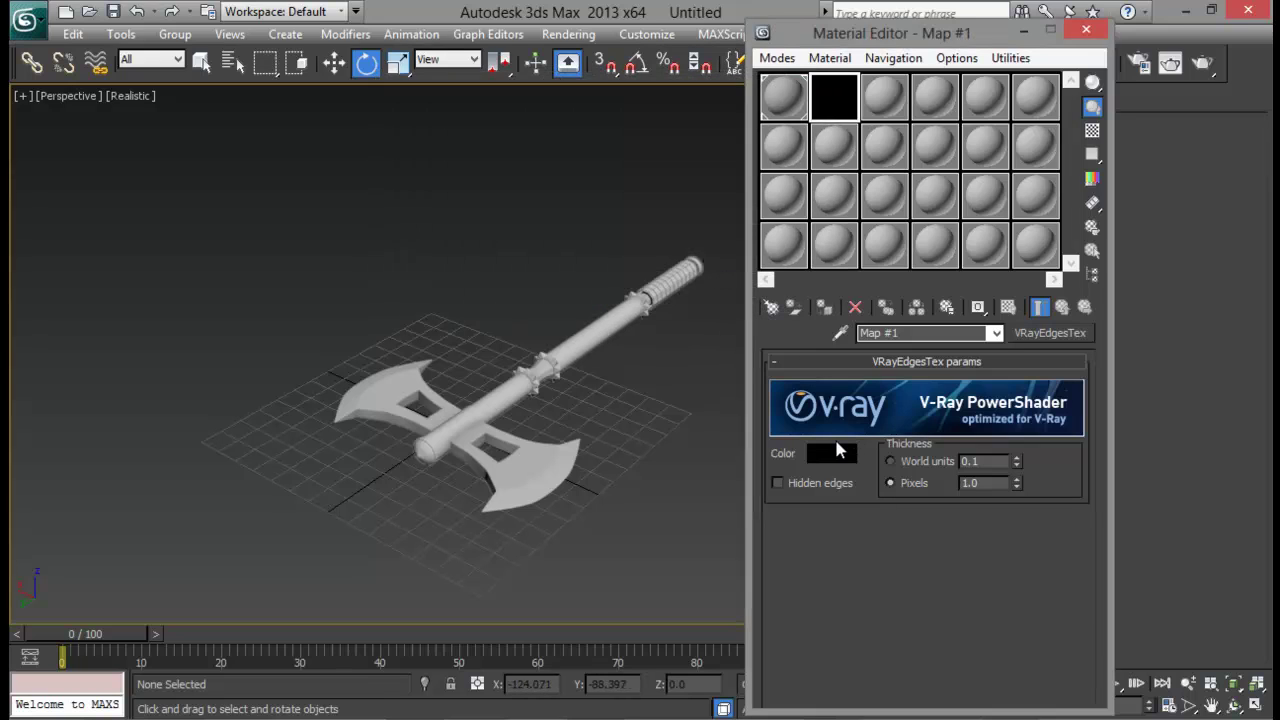
# Place the black edges map as an instance in the diffuse map slot of the wire_134059008 material.
pyautogui.click(793, 96)
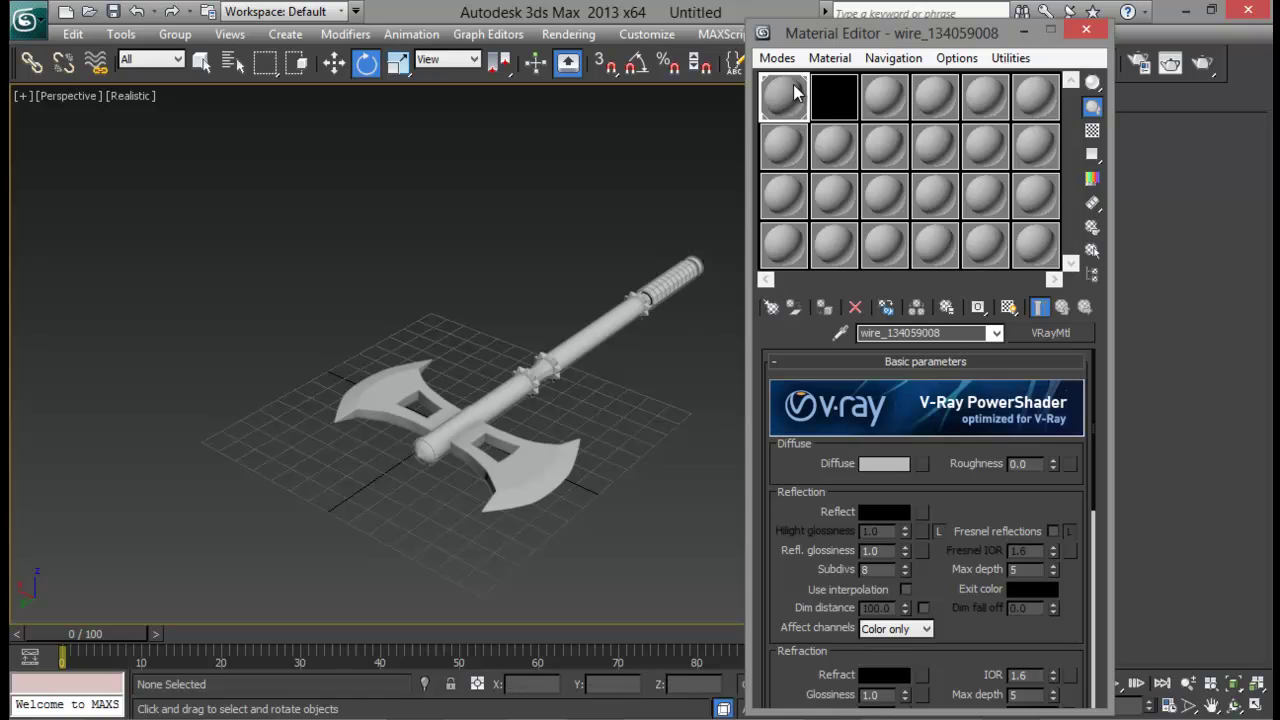
pyautogui.moveTo(840, 98); pyautogui.dragTo(923, 468)
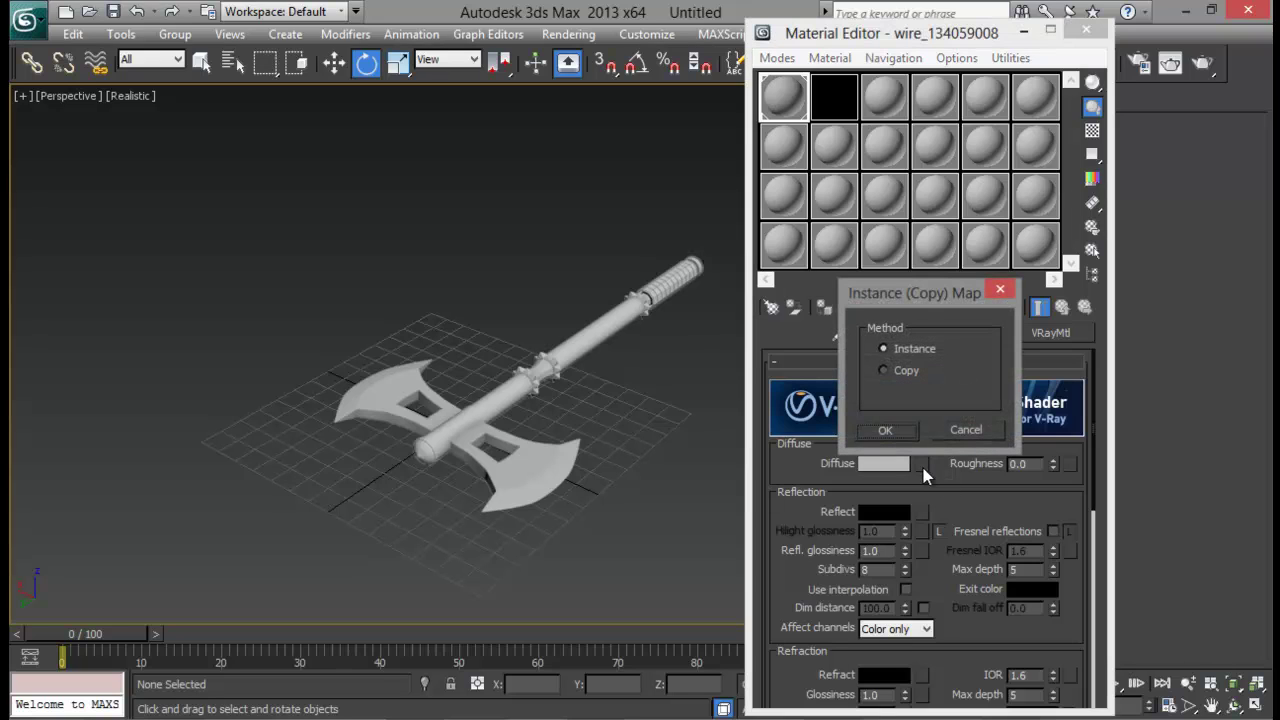
pyautogui.click(885, 430)
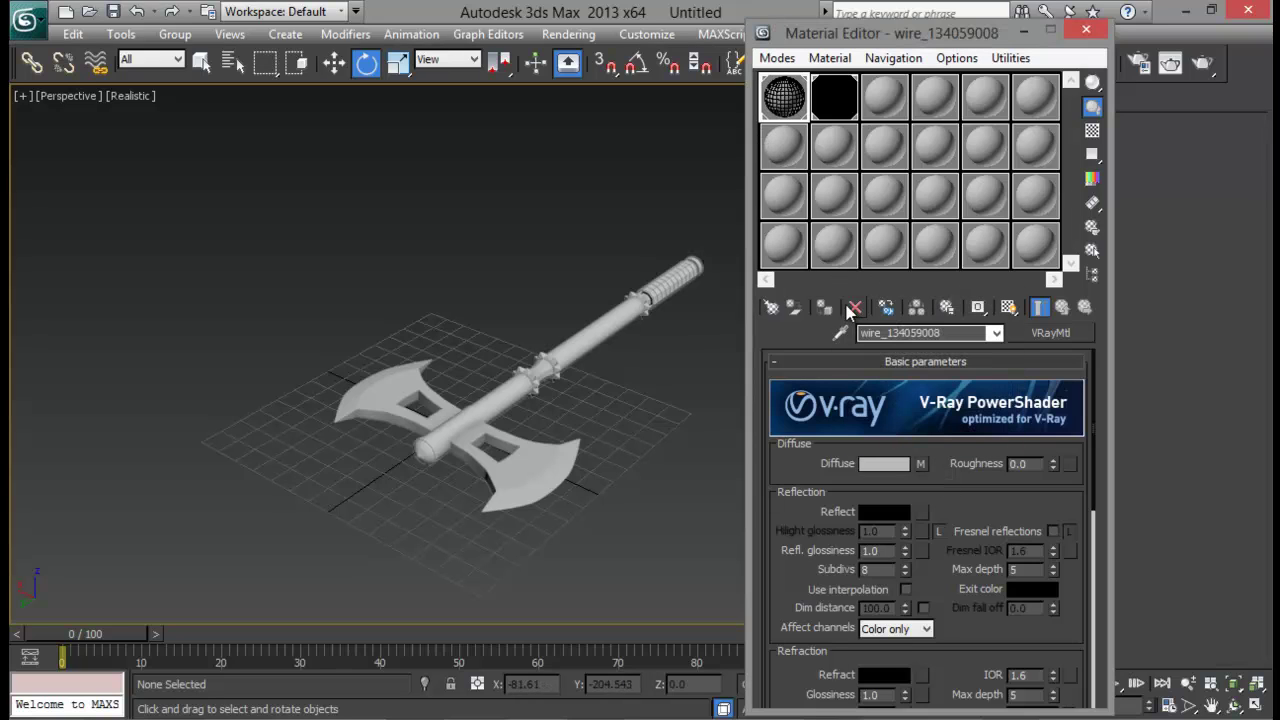
# Set the material's diffuse color to a light grey with a value of 164.
pyautogui.click(876, 464)
pyautogui.moveTo(582, 194); pyautogui.dragTo(588, 223)
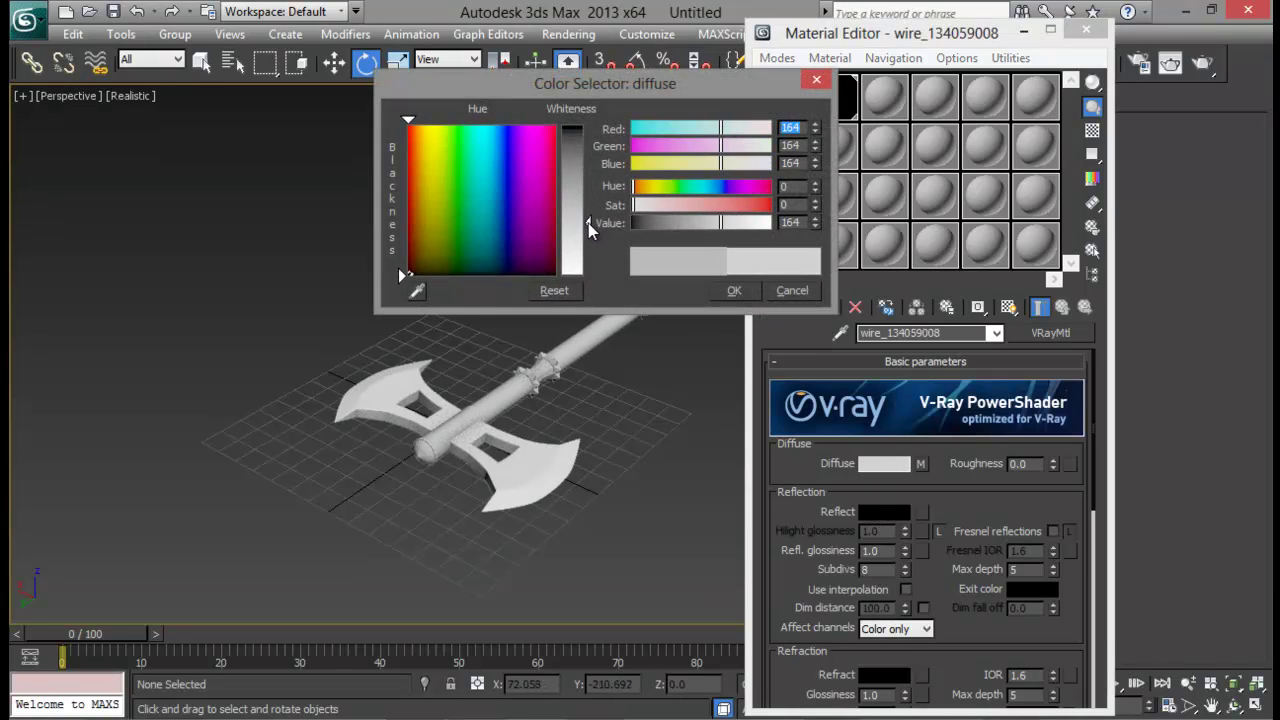
pyautogui.click(733, 291)
# Test-render the perspective view of the axe to check the wireframe material, and close the render windows.
pyautogui.keyDown('alt'); pyautogui.moveTo(660, 320); pyautogui.dragTo(629, 261, button='middle'); pyautogui.keyUp('alt')
pyautogui.click(1171, 62)
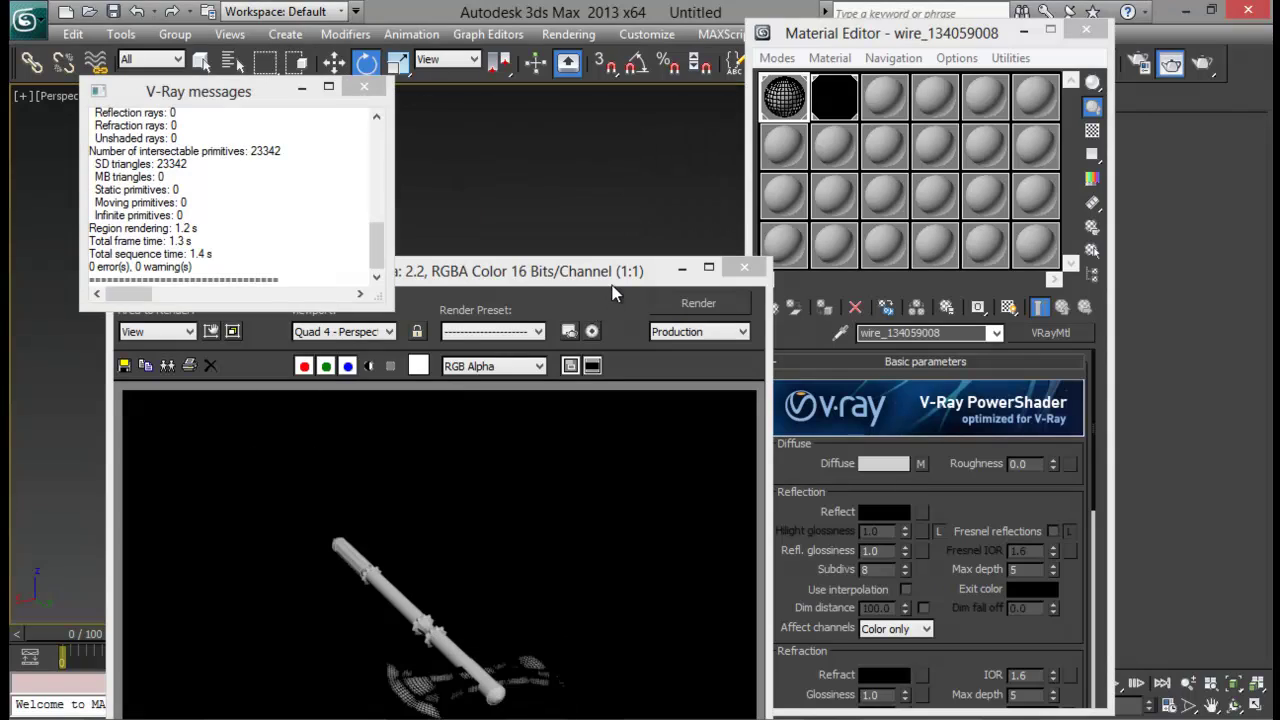
pyautogui.moveTo(612, 271); pyautogui.dragTo(809, 131)
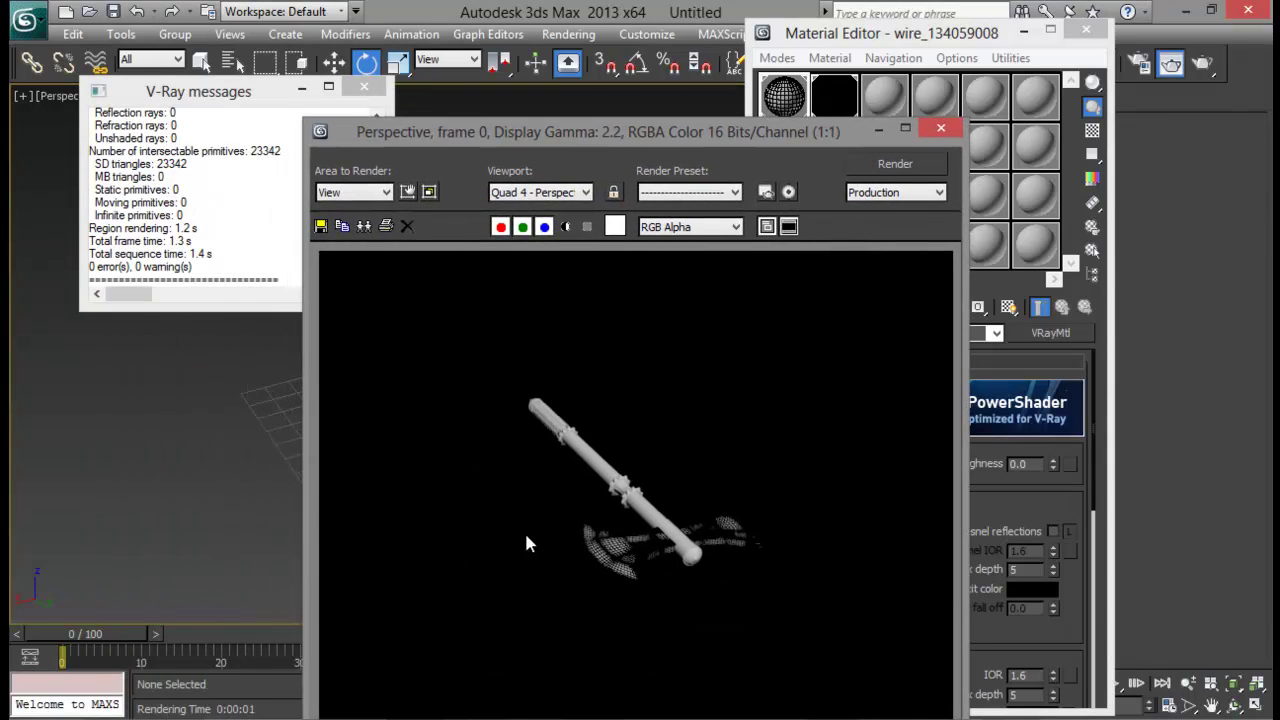
pyautogui.click(940, 128)
pyautogui.click(364, 87)
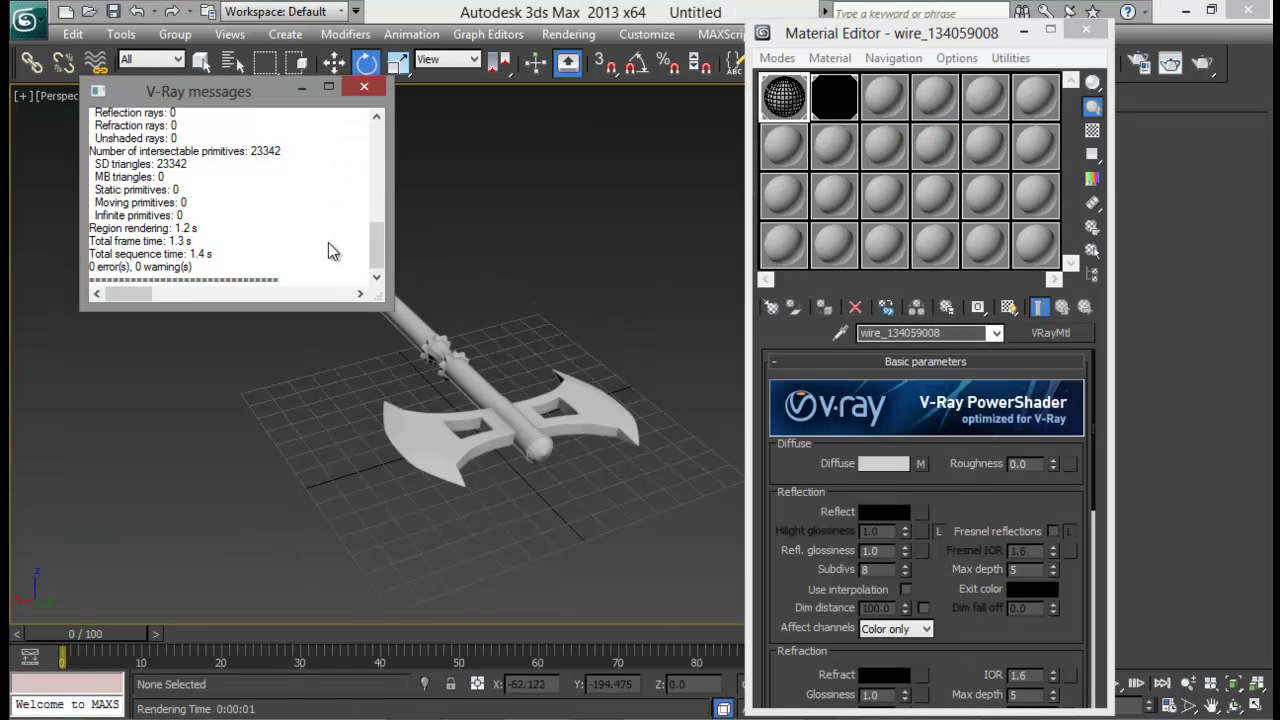
# Assign the wire_134059008 edges material to all the axe parts and clear the selection.
pyautogui.moveTo(270, 220); pyautogui.dragTo(665, 575)
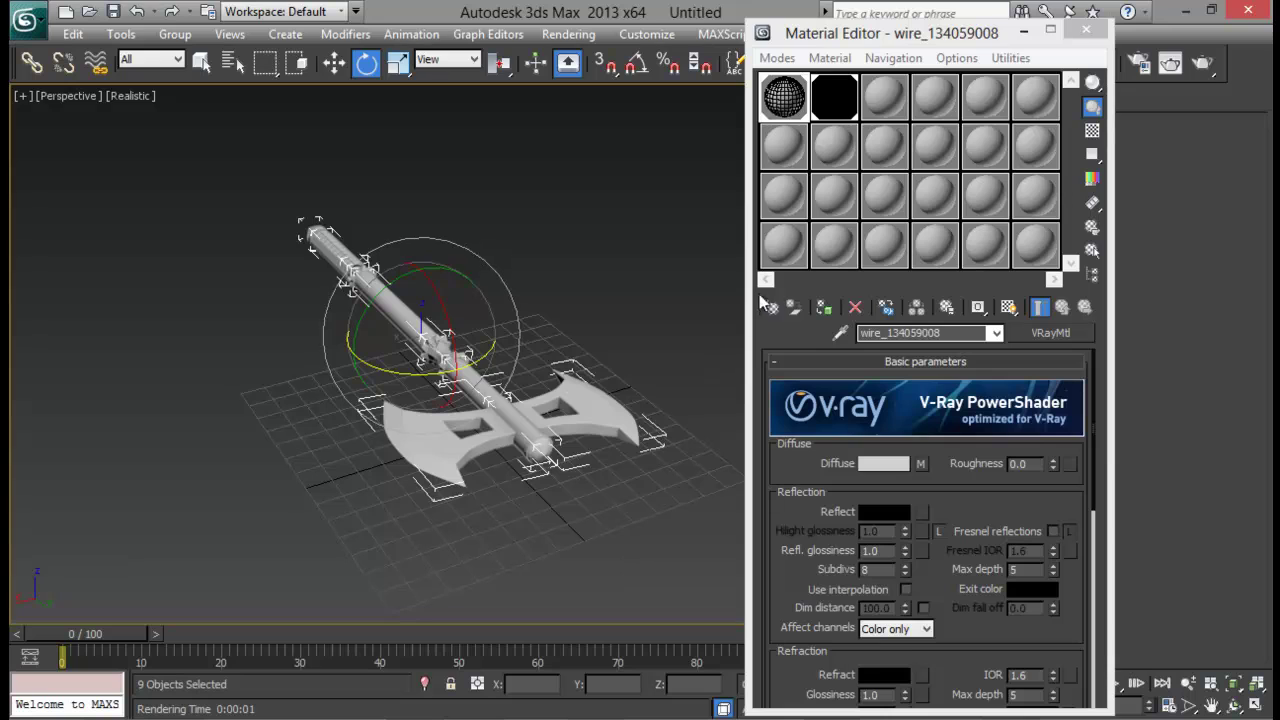
pyautogui.click(790, 122)
pyautogui.click(626, 531)
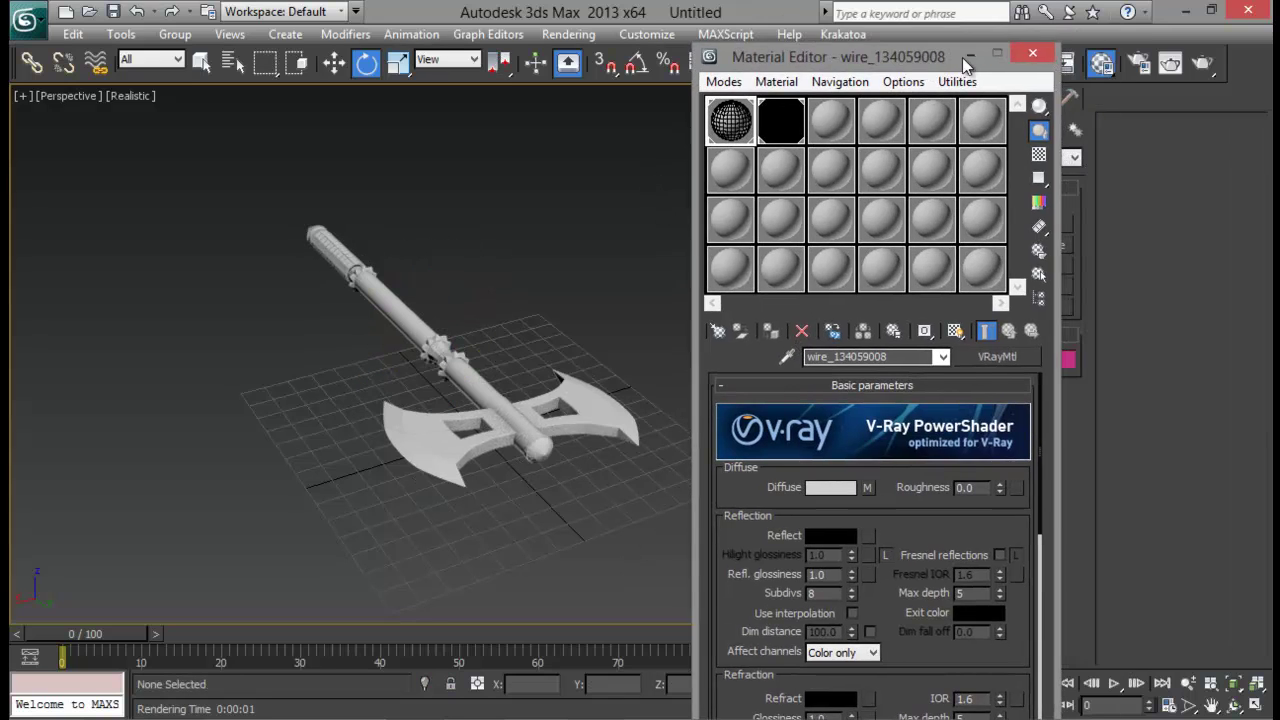
# Turn on V-Ray indirect illumination and its ambient occlusion in the render setup, after checking the Axe 1 reference image.
pyautogui.click(1023, 31)
pyautogui.click(1141, 63)
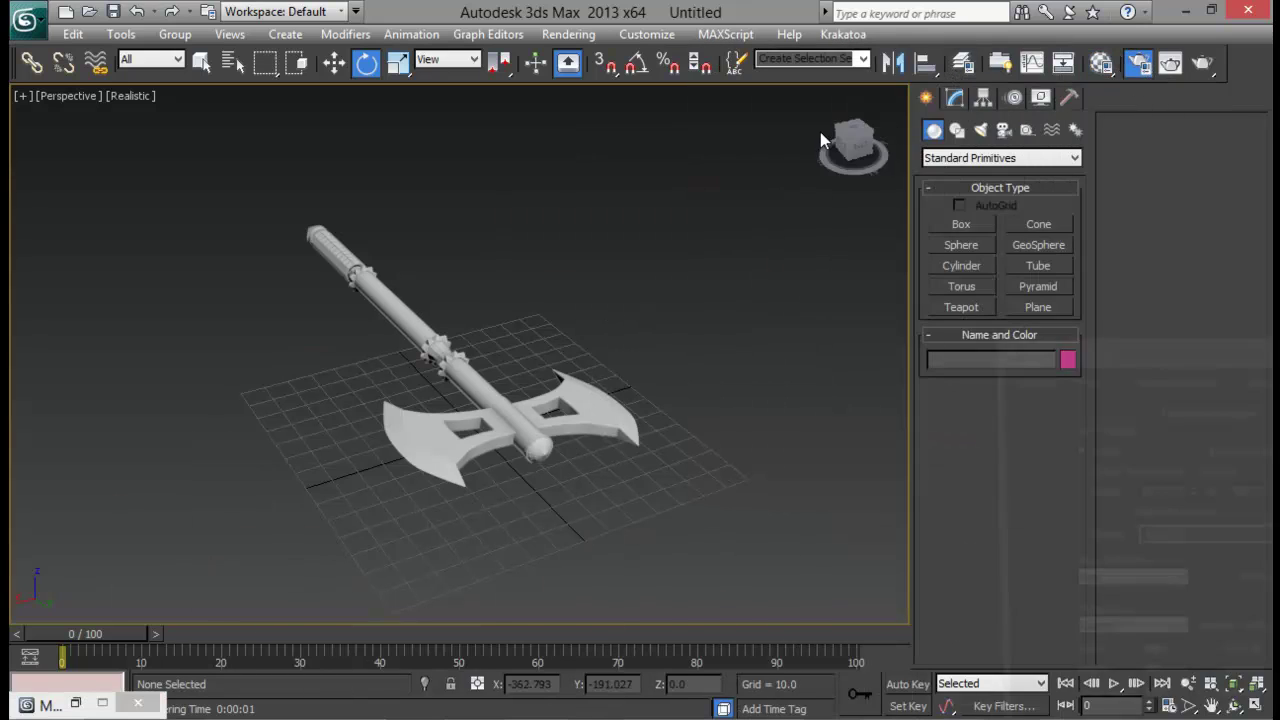
pyautogui.moveTo(1074, 350); pyautogui.dragTo(719, 56)
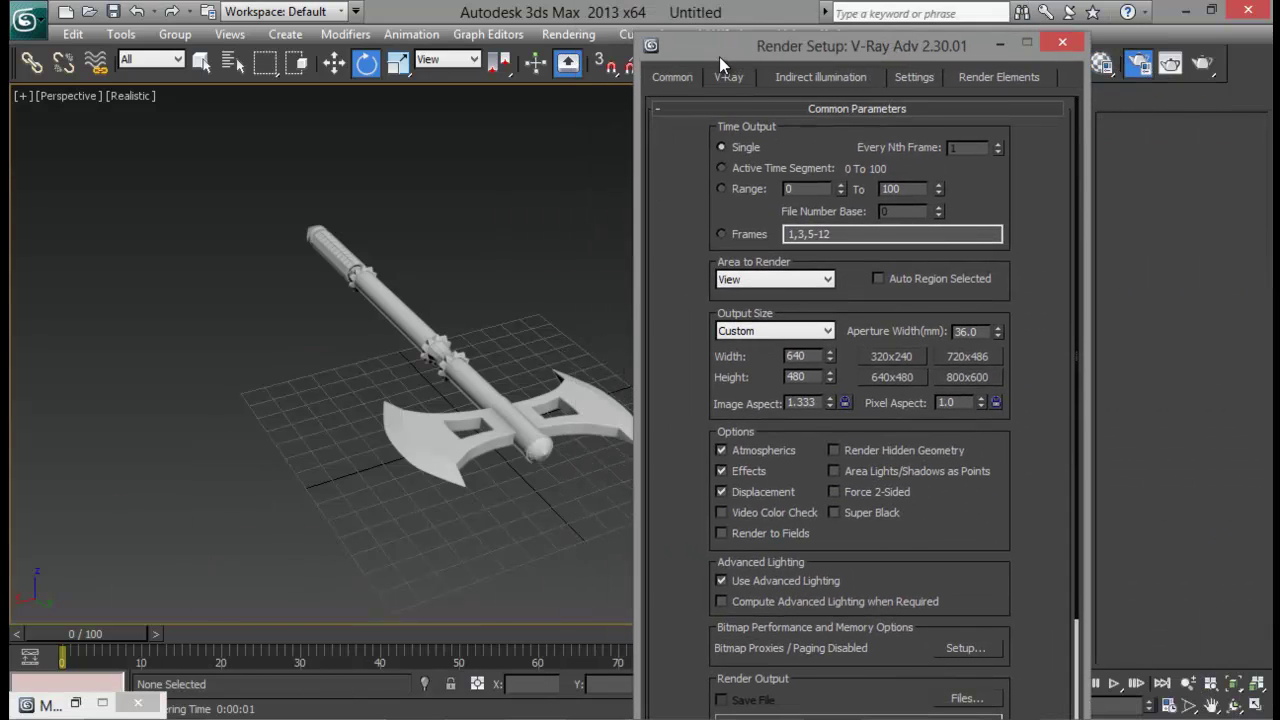
pyautogui.moveTo(869, 40)
pyautogui.mouseDown()
pyautogui.moveTo(872, 132)
pyautogui.moveTo(891, 35)
pyautogui.mouseUp()
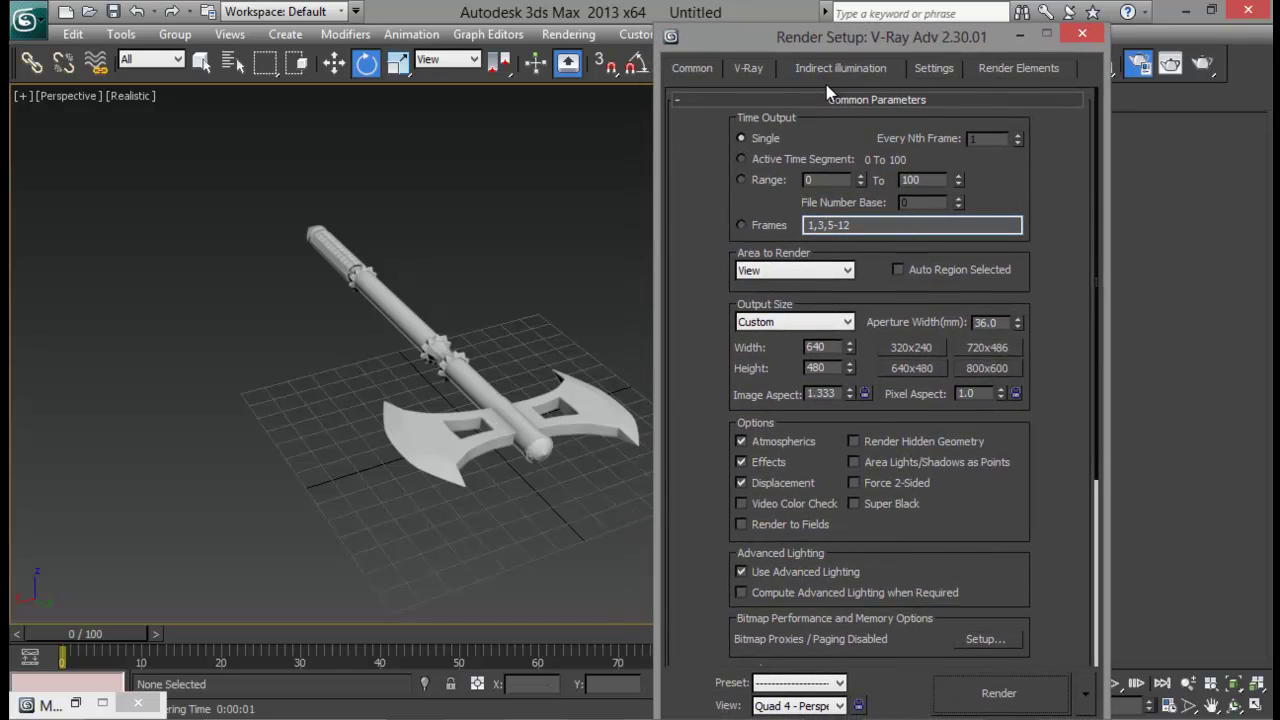
pyautogui.click(1012, 692)
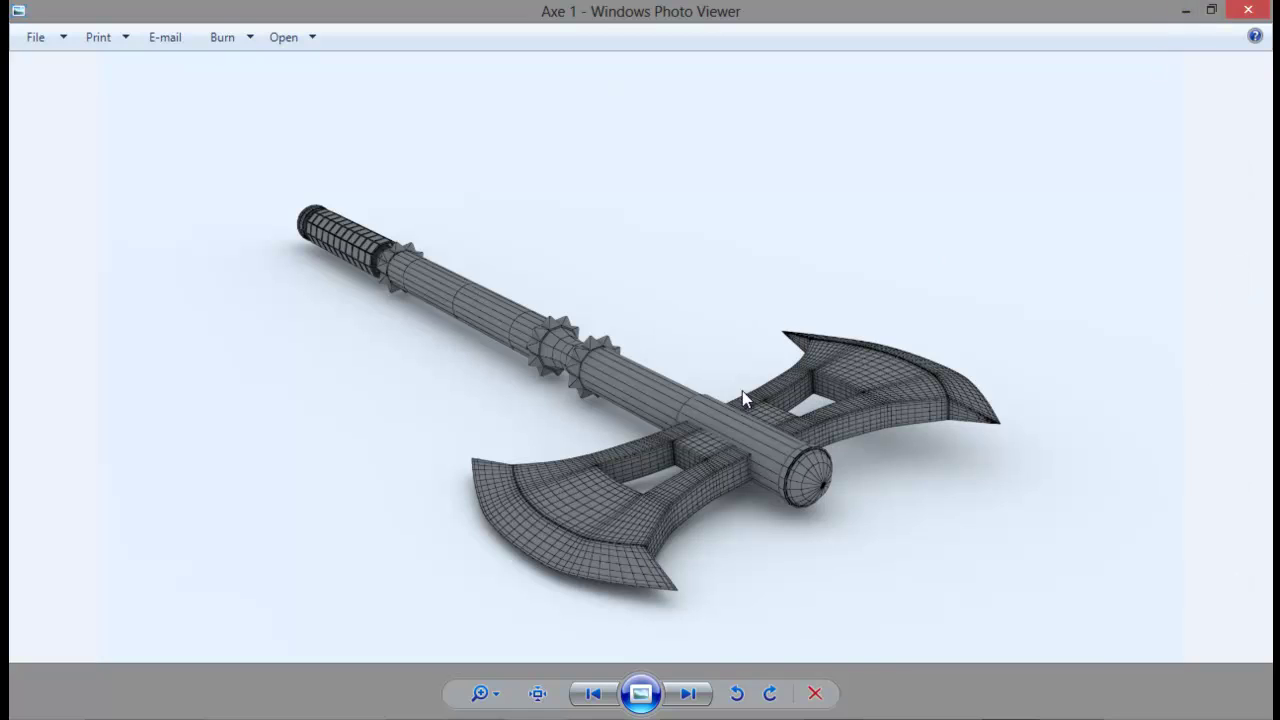
pyautogui.click(1185, 9)
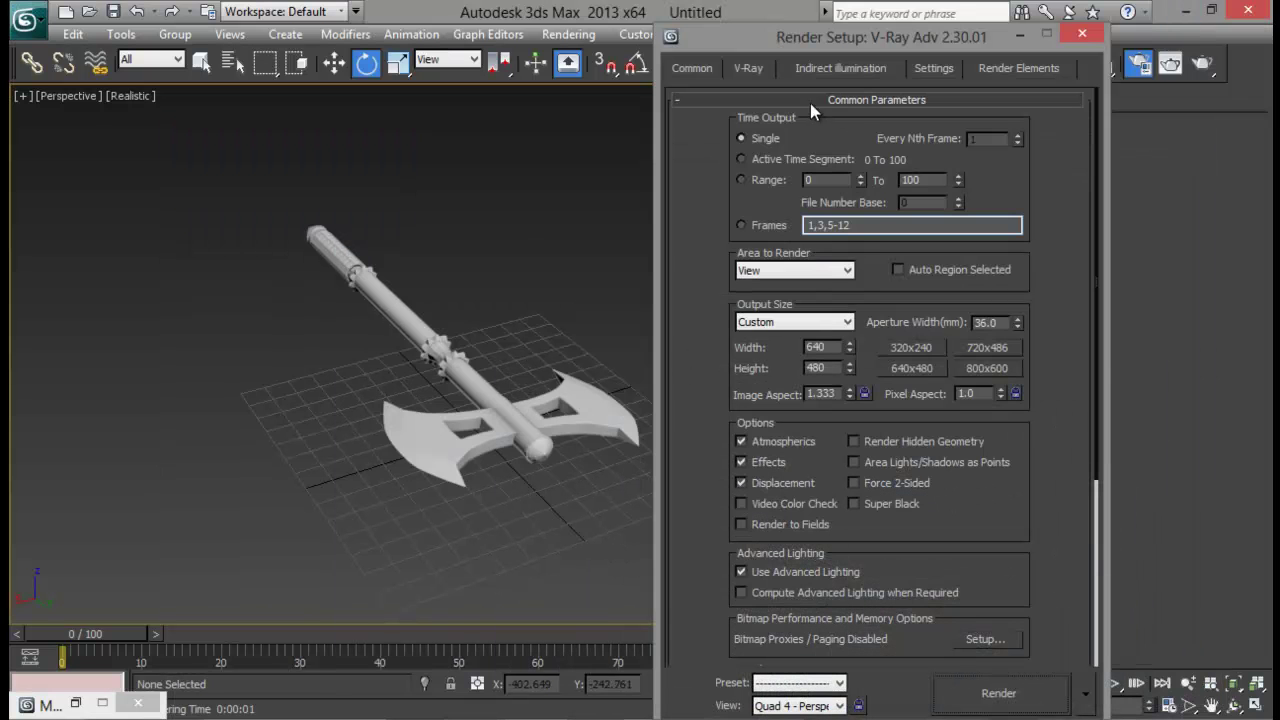
pyautogui.click(796, 67)
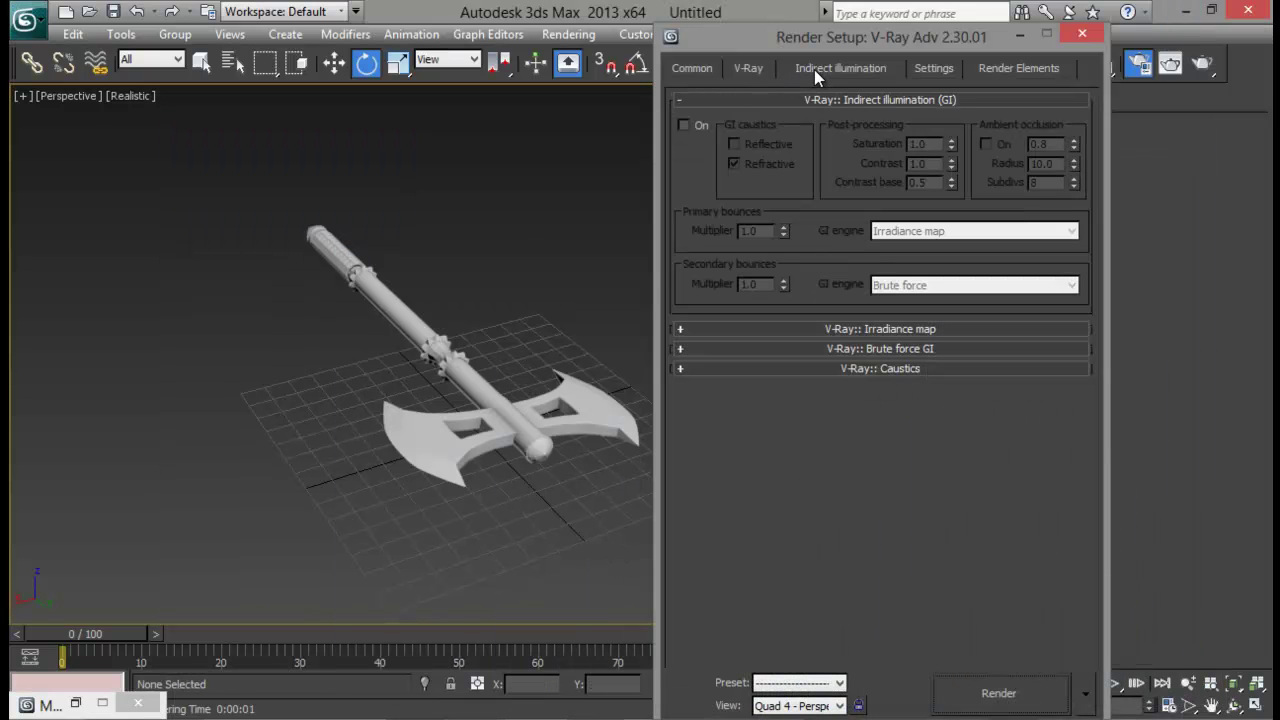
pyautogui.click(684, 125)
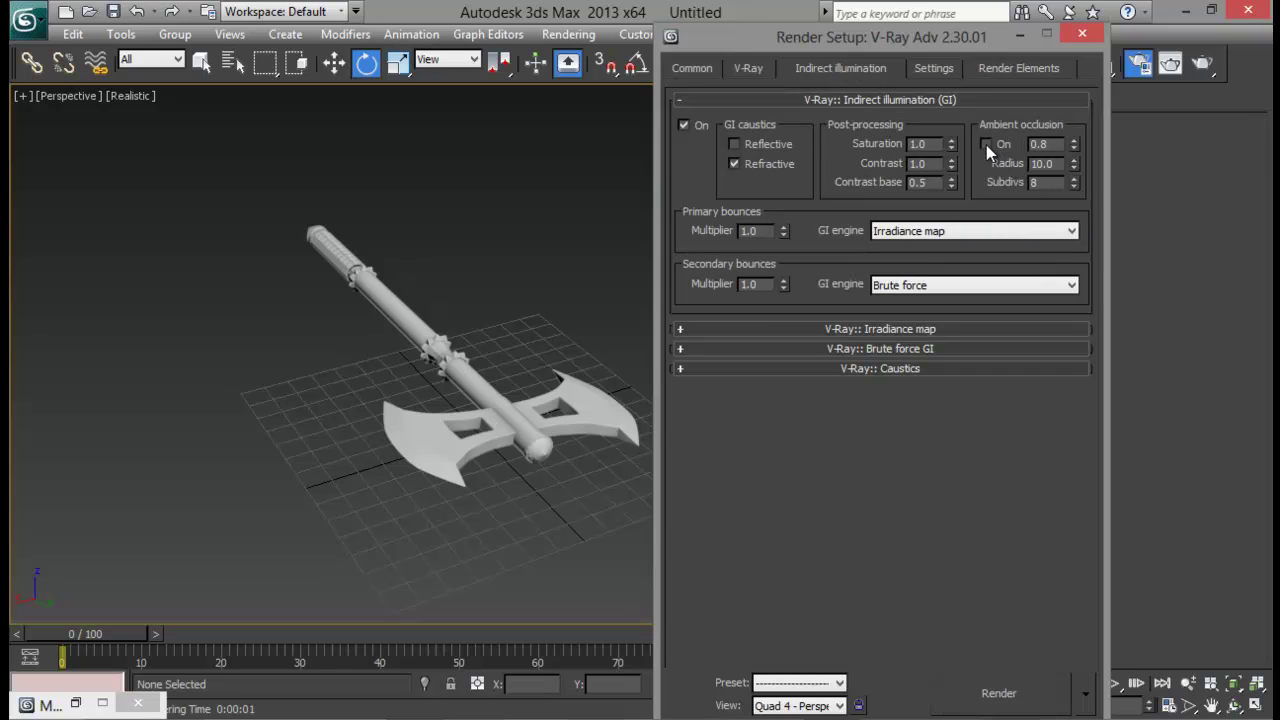
# Enable the GI environment (skylight) override in the V-Ray environment settings.
pyautogui.click(748, 67)
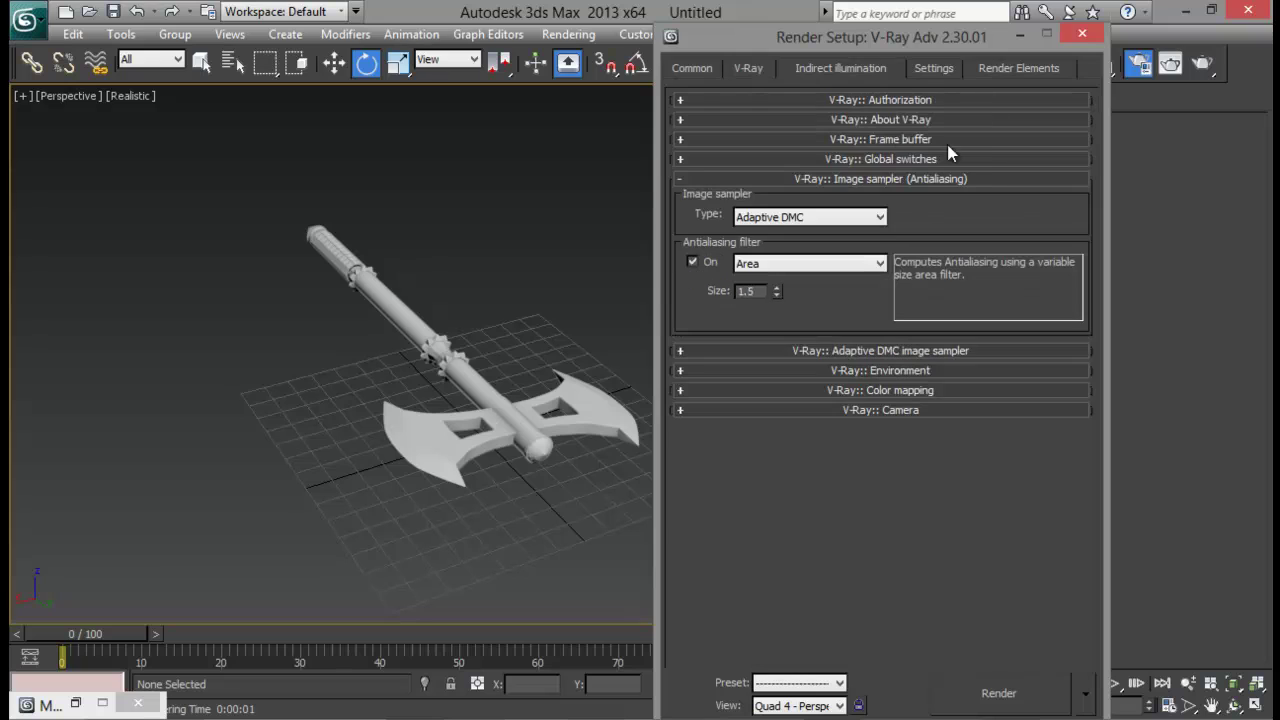
pyautogui.click(925, 371)
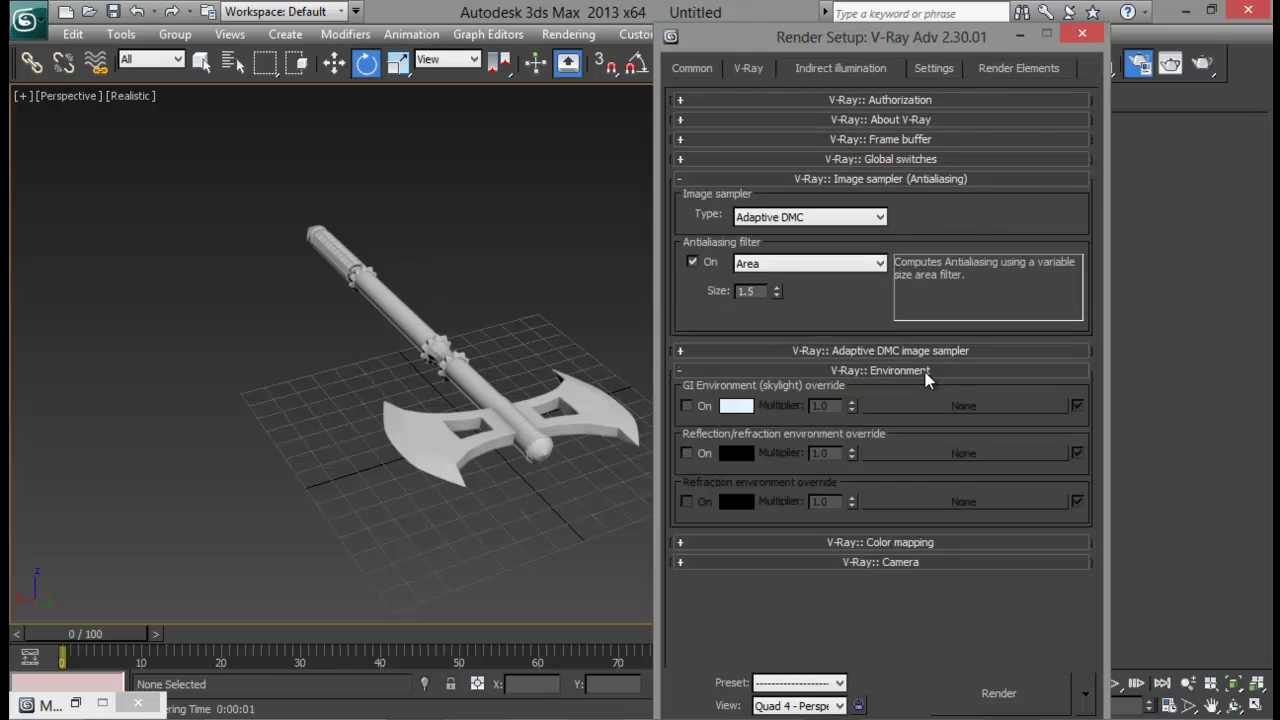
pyautogui.click(686, 405)
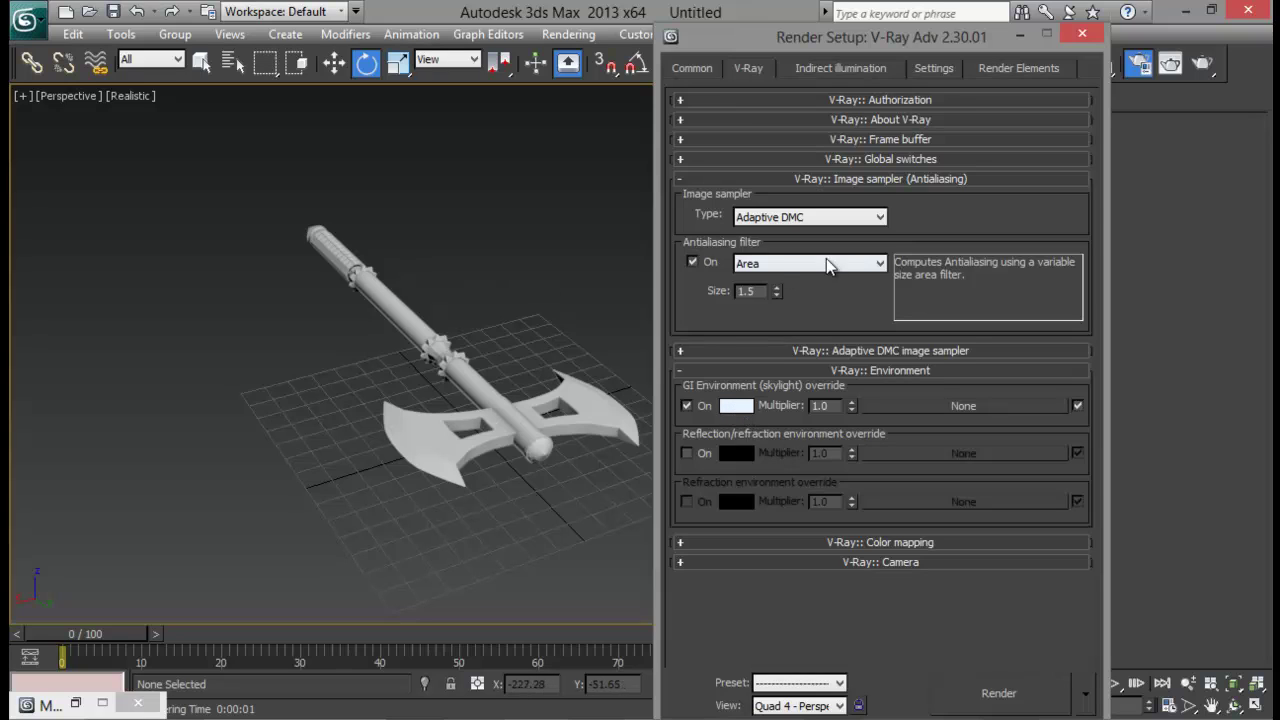
# Set the render output size to the HDTV (video) preset at 1920 x 1080.
pyautogui.moveTo(787, 40); pyautogui.dragTo(884, 40)
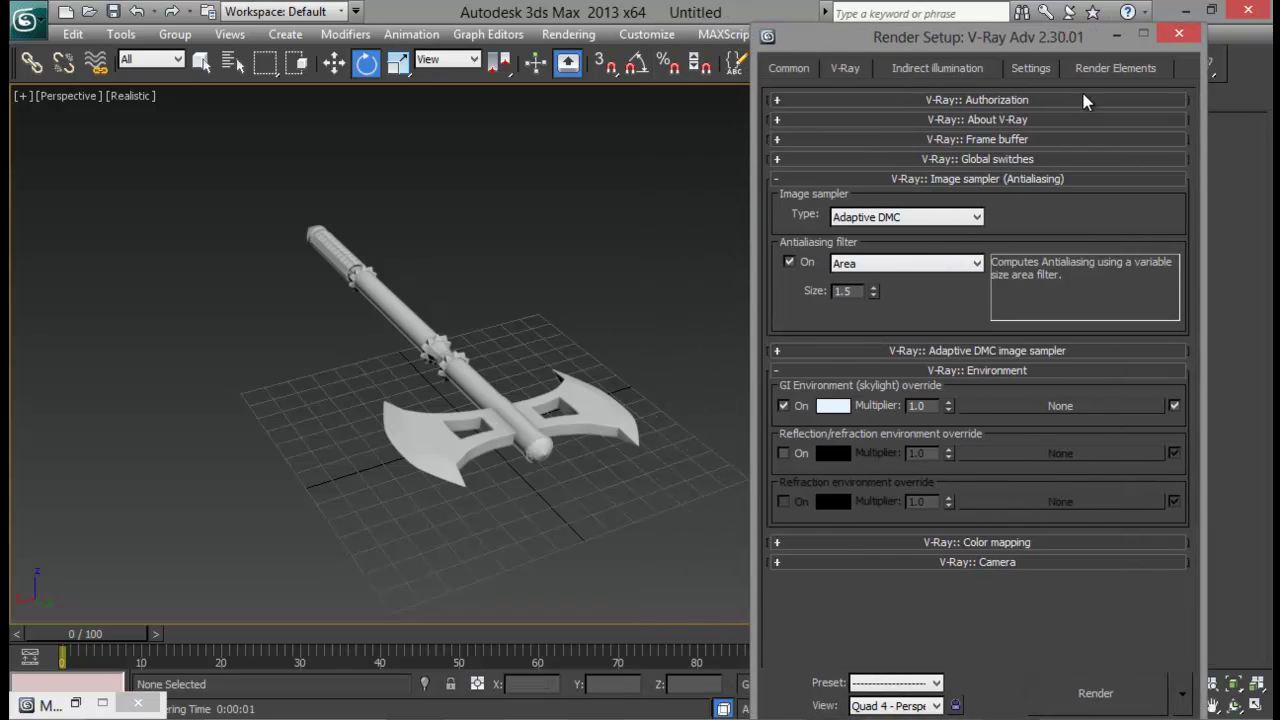
pyautogui.click(789, 68)
pyautogui.click(890, 322)
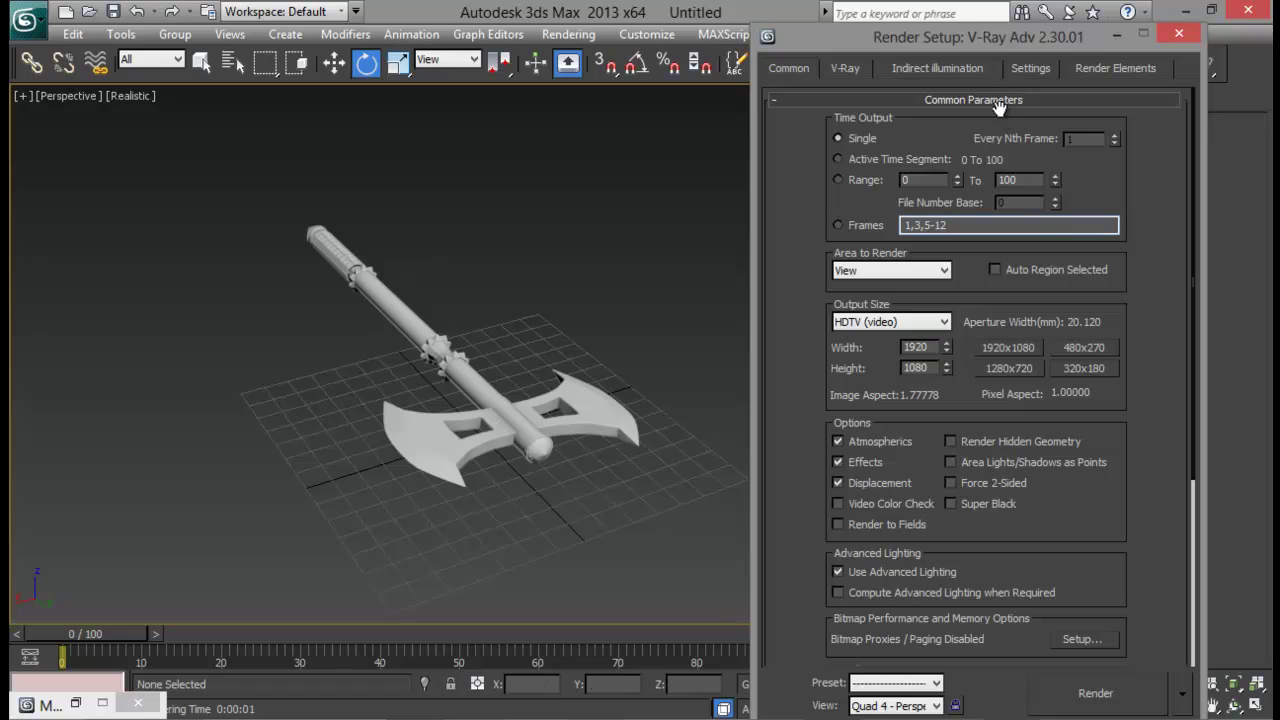
# Set the irradiance map preset to Low and minimize the render setup window.
pyautogui.click(940, 69)
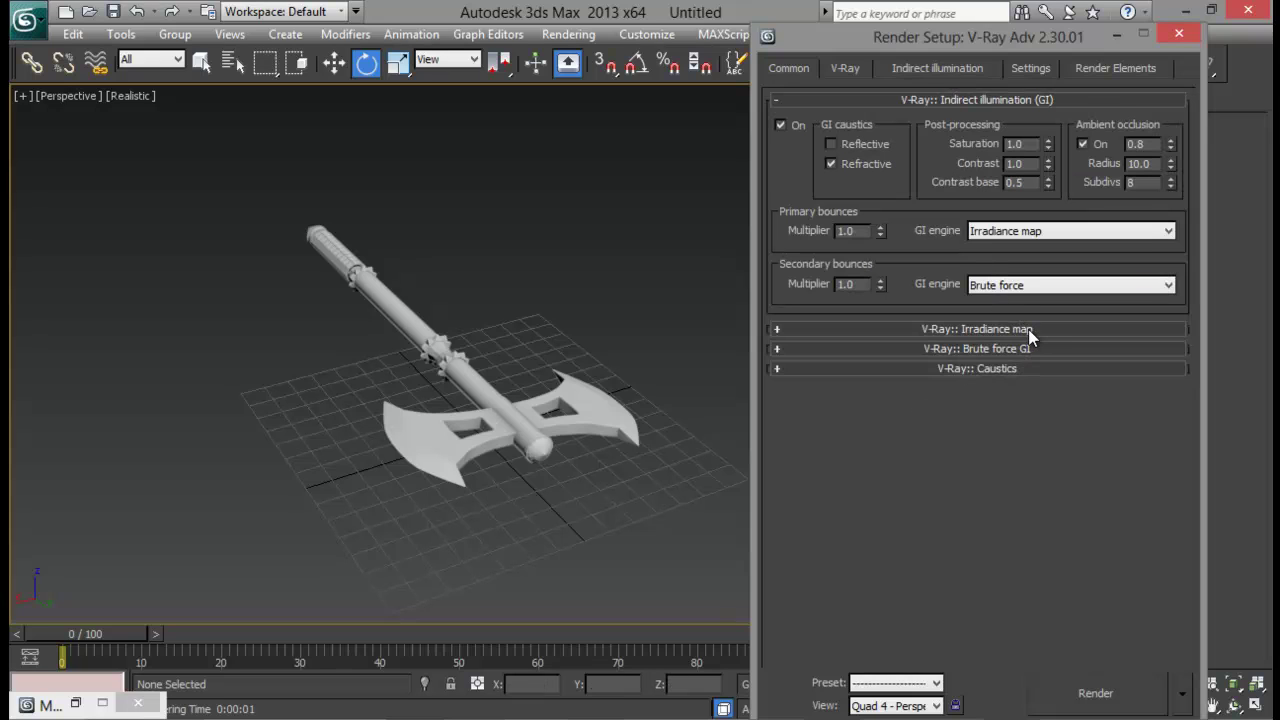
pyautogui.click(990, 329)
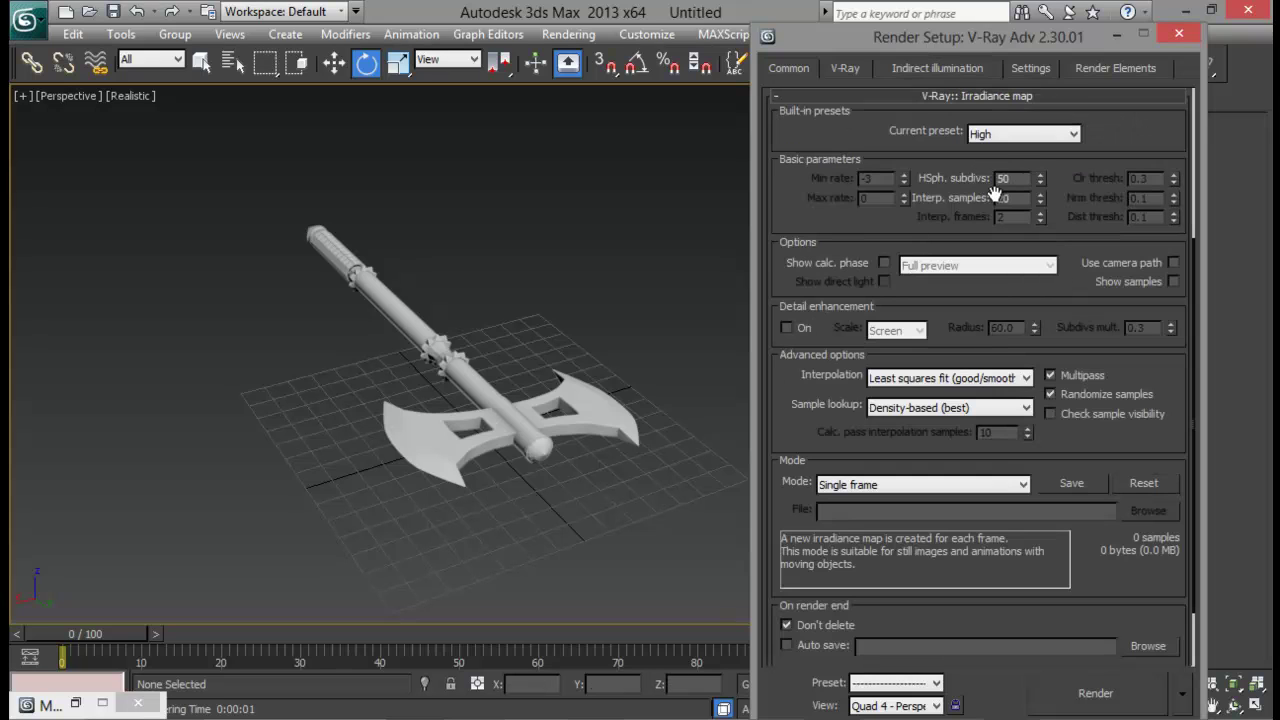
pyautogui.click(1013, 139)
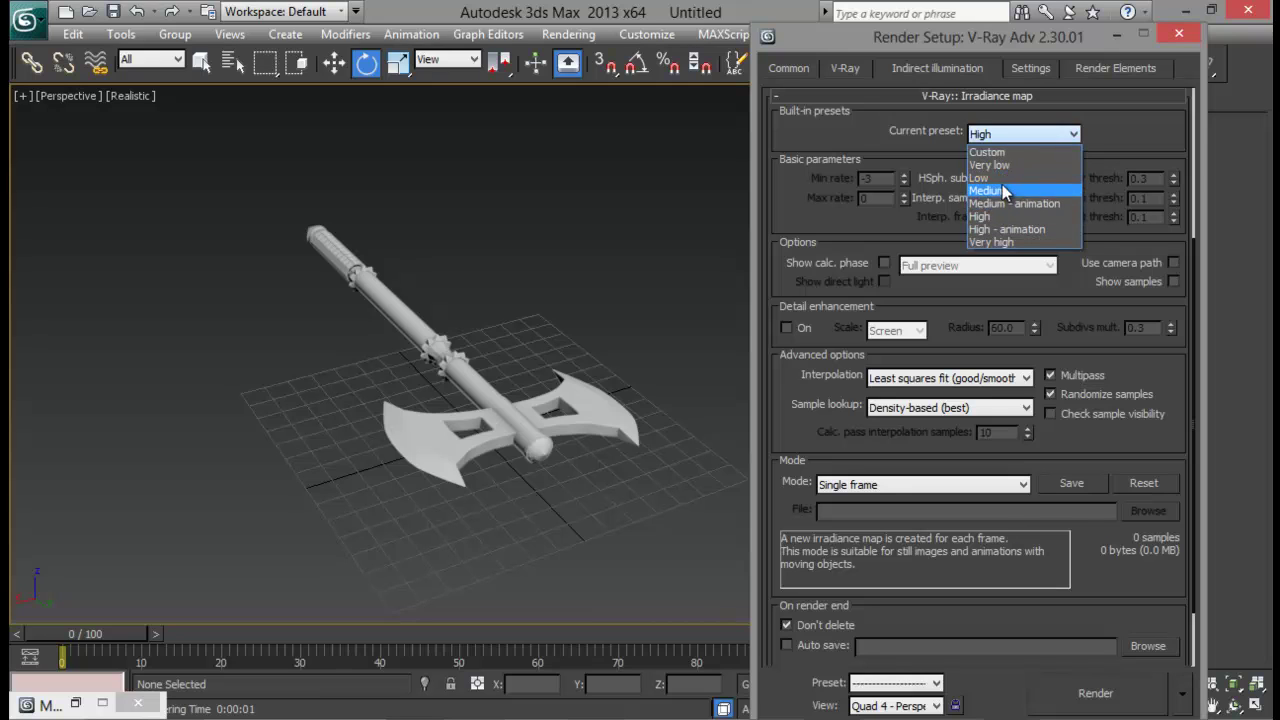
pyautogui.click(1008, 178)
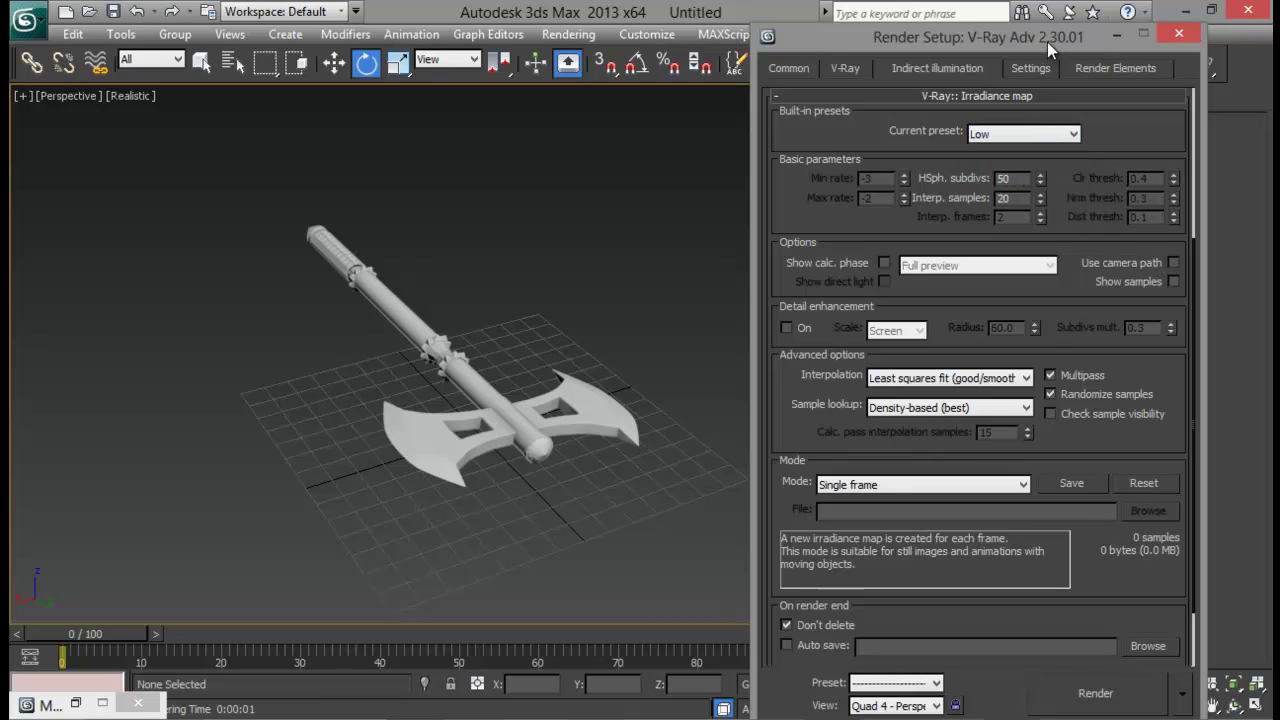
pyautogui.moveTo(1047, 42); pyautogui.dragTo(992, 20)
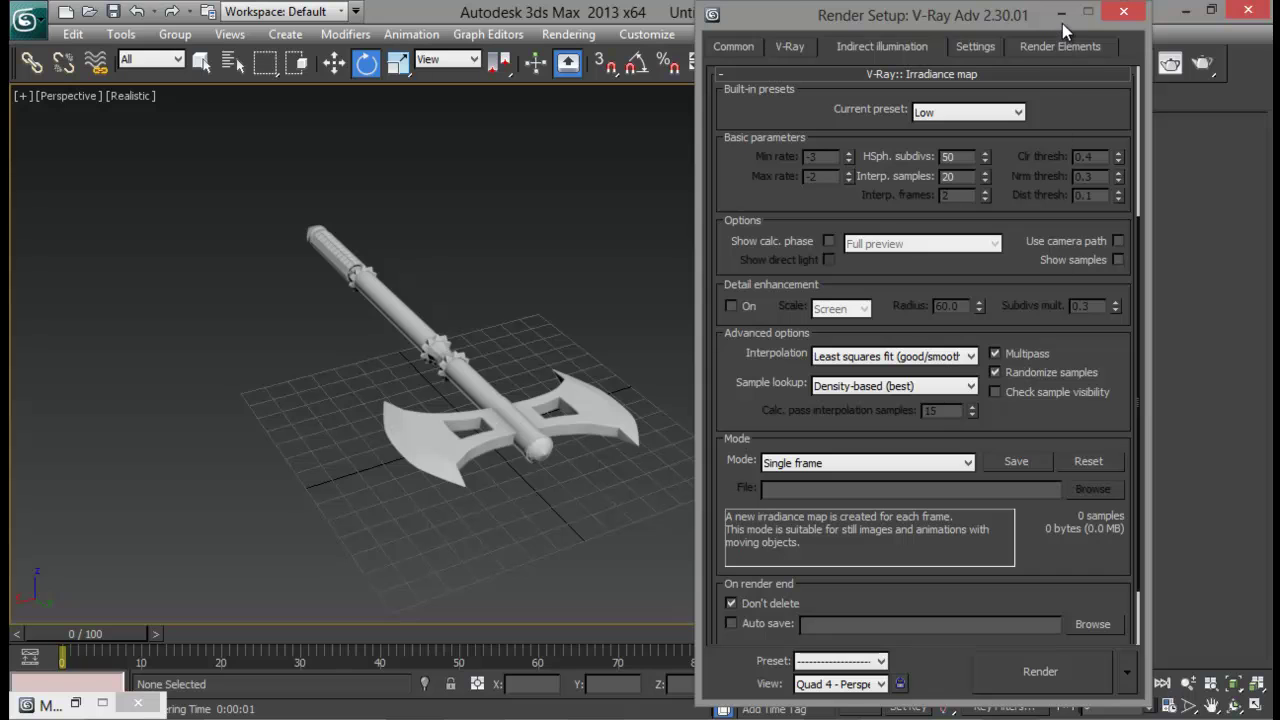
pyautogui.click(1061, 12)
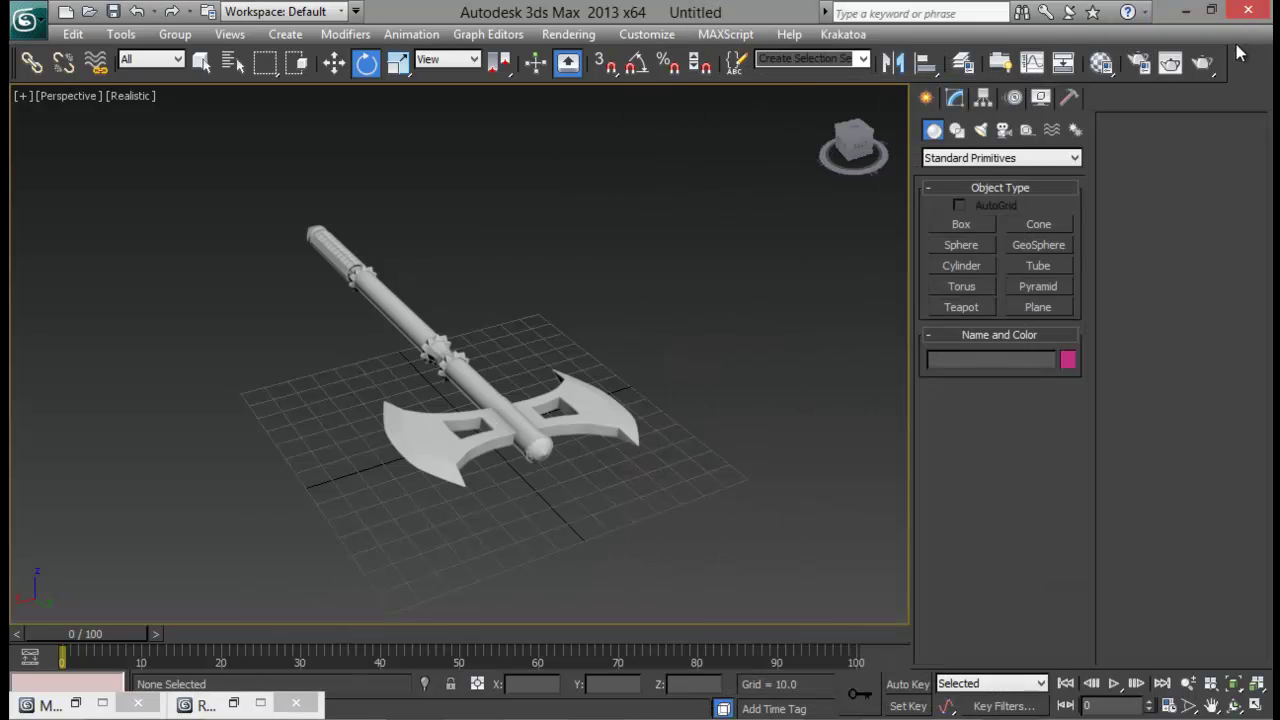
# Test-render the perspective view of the axe with the new lighting settings, then cancel the render and close its windows.
pyautogui.scroll(5, 430, 390)
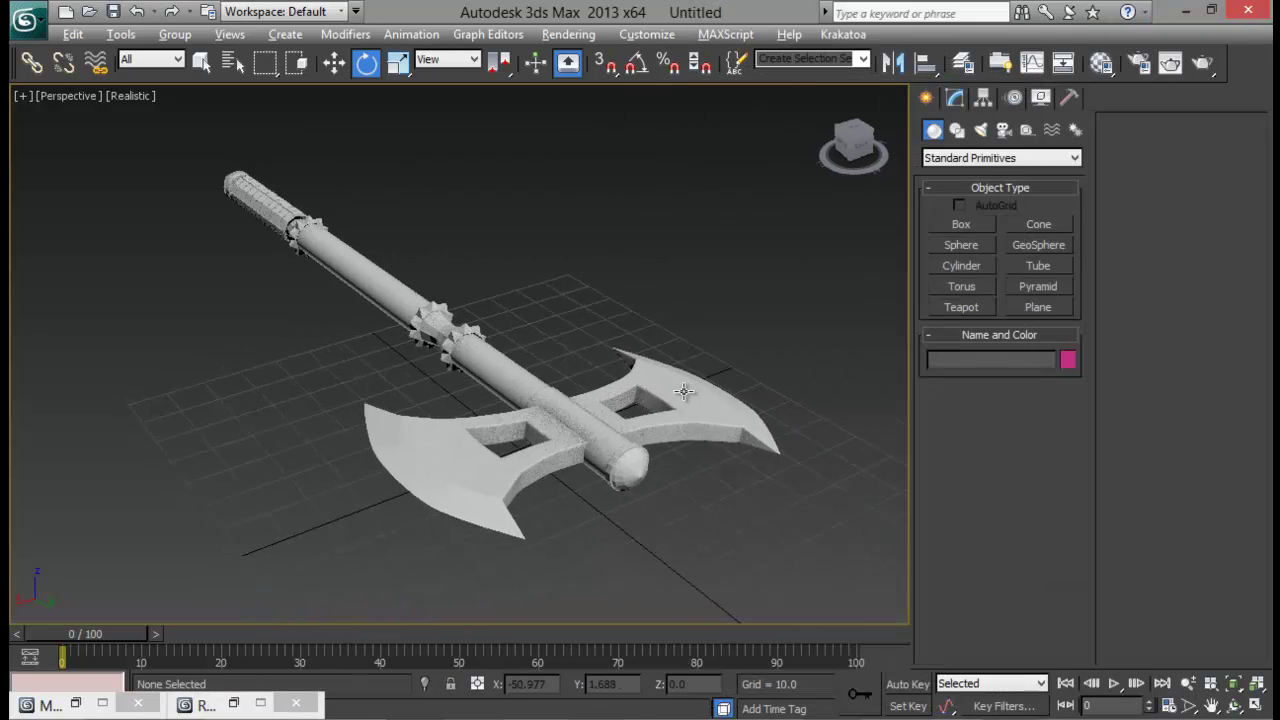
pyautogui.keyDown('alt'); pyautogui.moveTo(686, 391); pyautogui.dragTo(691, 390, button='middle'); pyautogui.keyUp('alt')
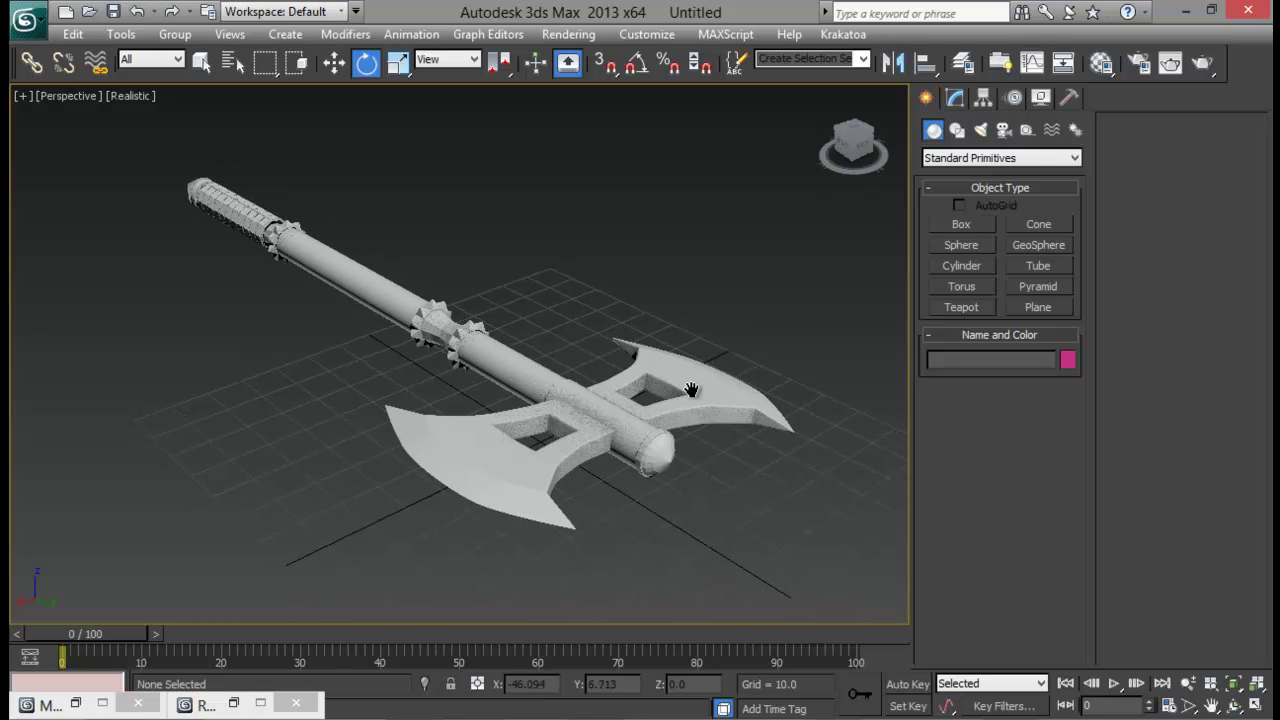
pyautogui.click(1202, 63)
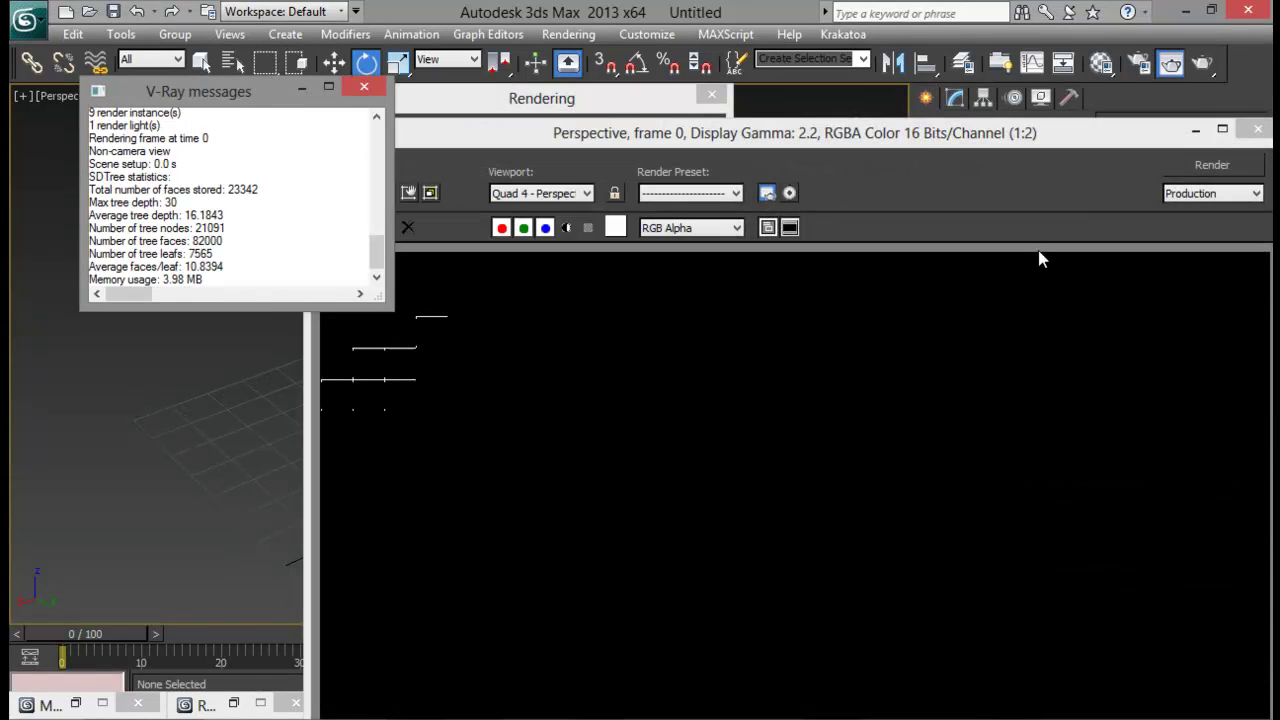
pyautogui.moveTo(899, 134); pyautogui.dragTo(830, 26)
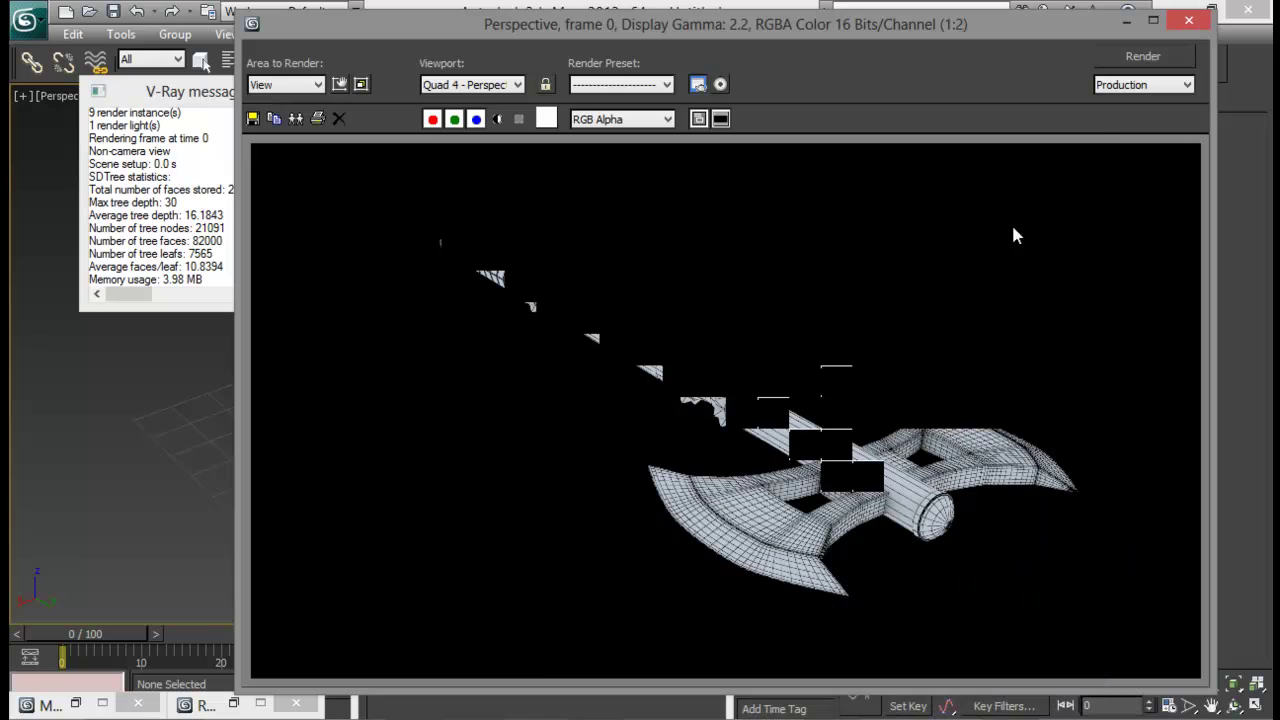
pyautogui.click(367, 87)
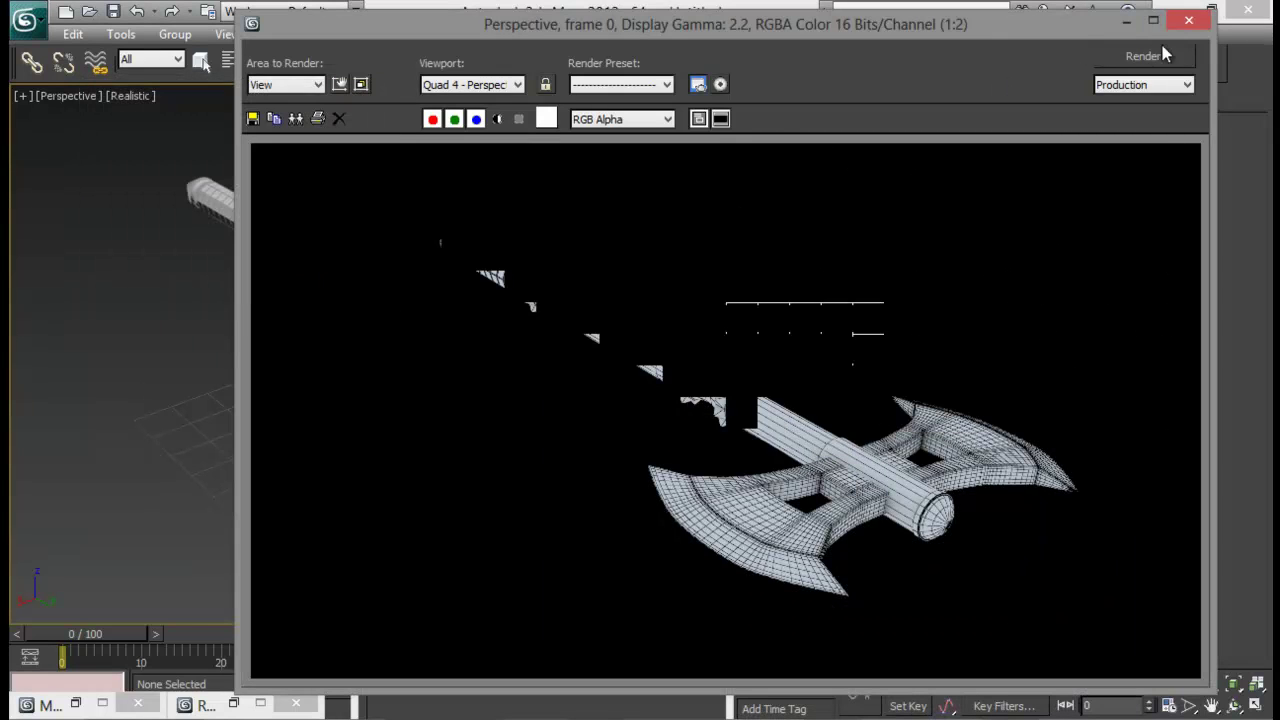
pyautogui.click(1189, 21)
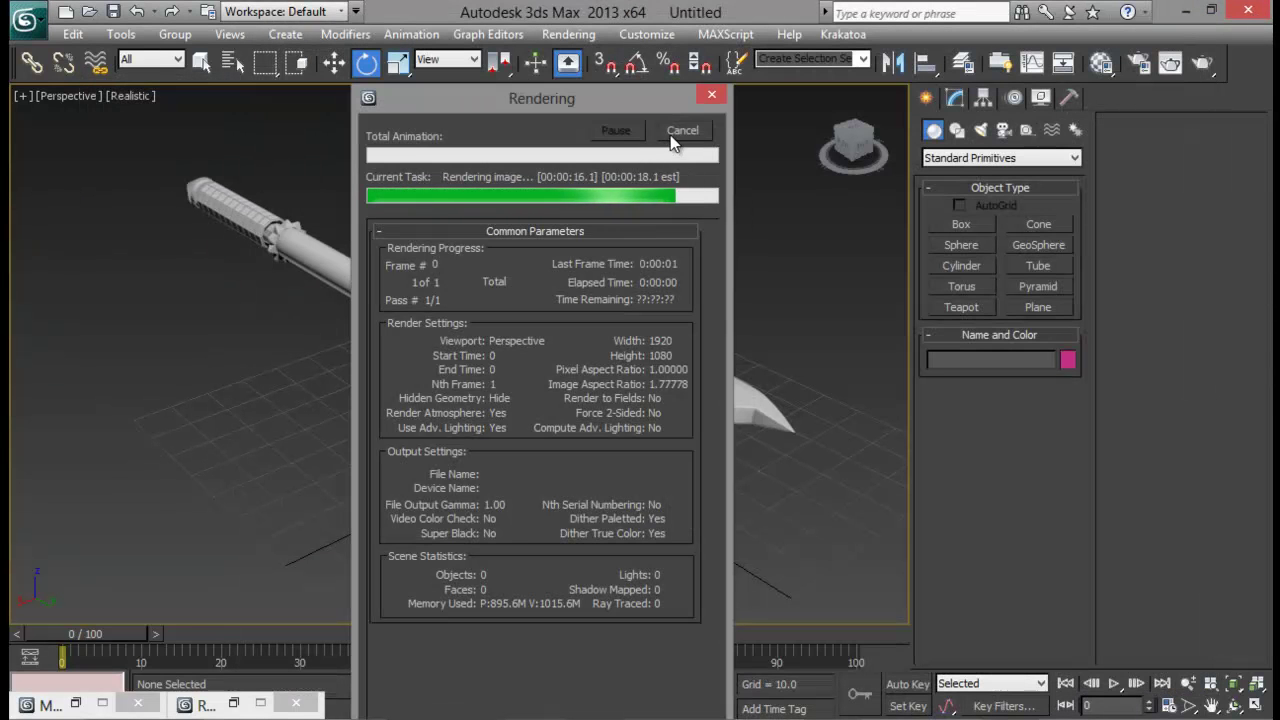
pyautogui.click(683, 129)
# Create a VRayPlane beside the axe head as the infinite ground plane.
pyautogui.click(1000, 158)
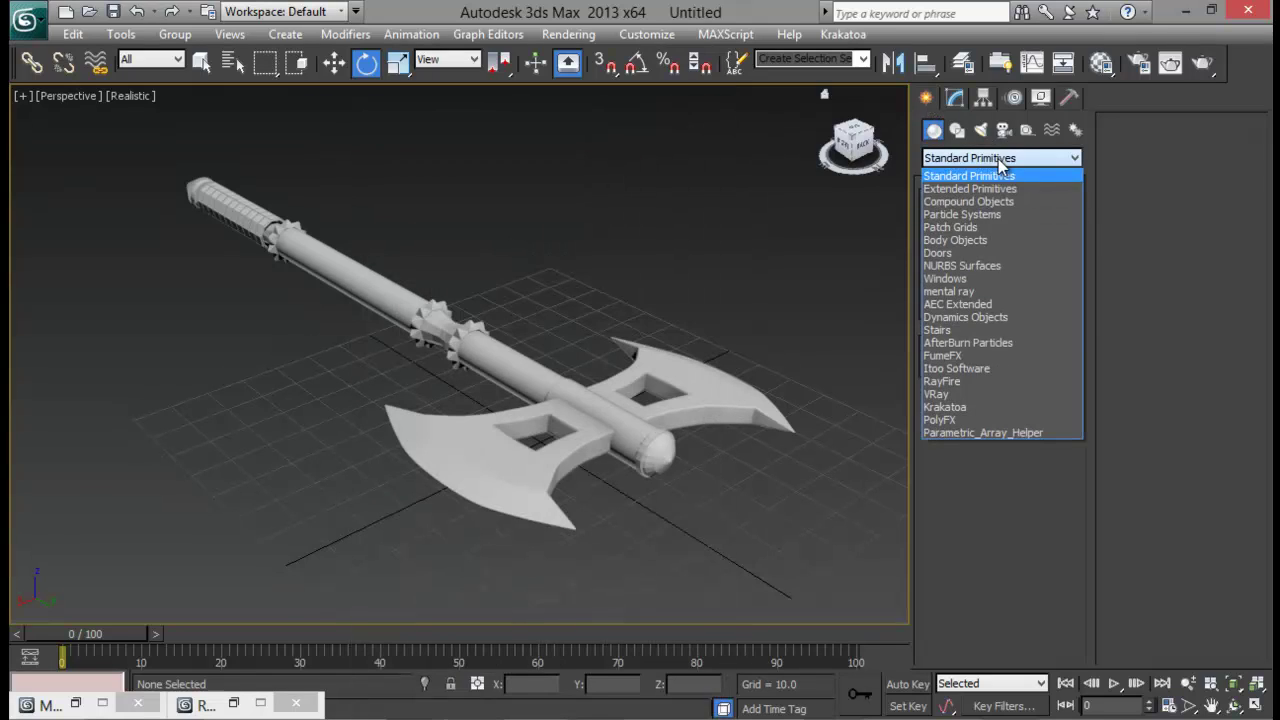
pyautogui.click(960, 393)
pyautogui.click(961, 245)
pyautogui.click(733, 532)
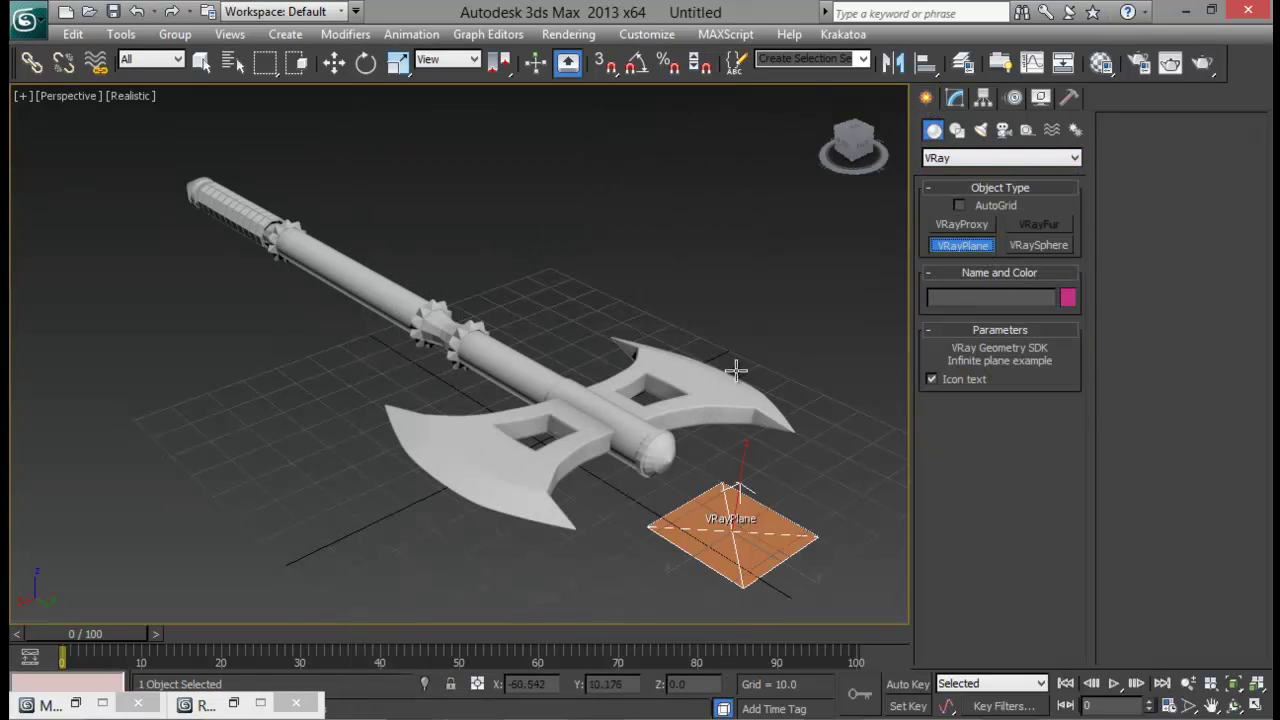
pyautogui.rightClick(766, 293)
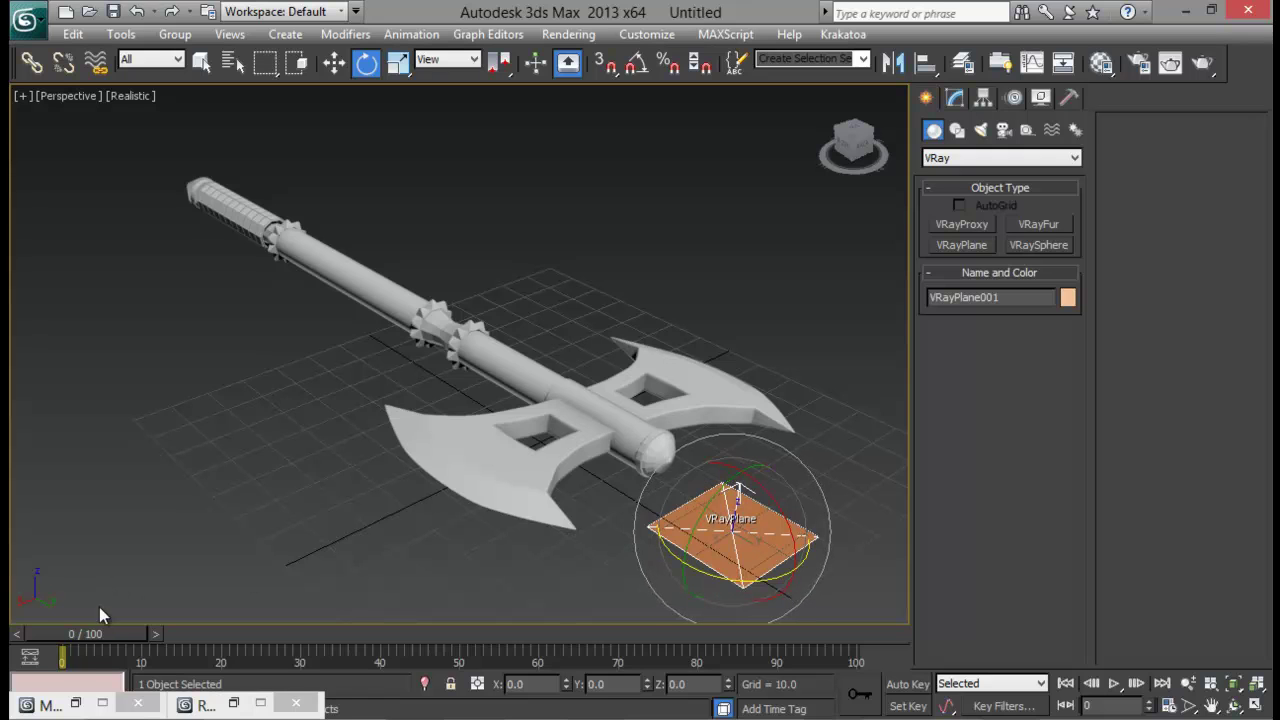
# Set the diffuse color of the 03 - Default material to white and assign it to the VRayPlane.
pyautogui.doubleClick(78, 703)
pyautogui.moveTo(957, 54); pyautogui.dragTo(497, 36)
pyautogui.click(374, 98)
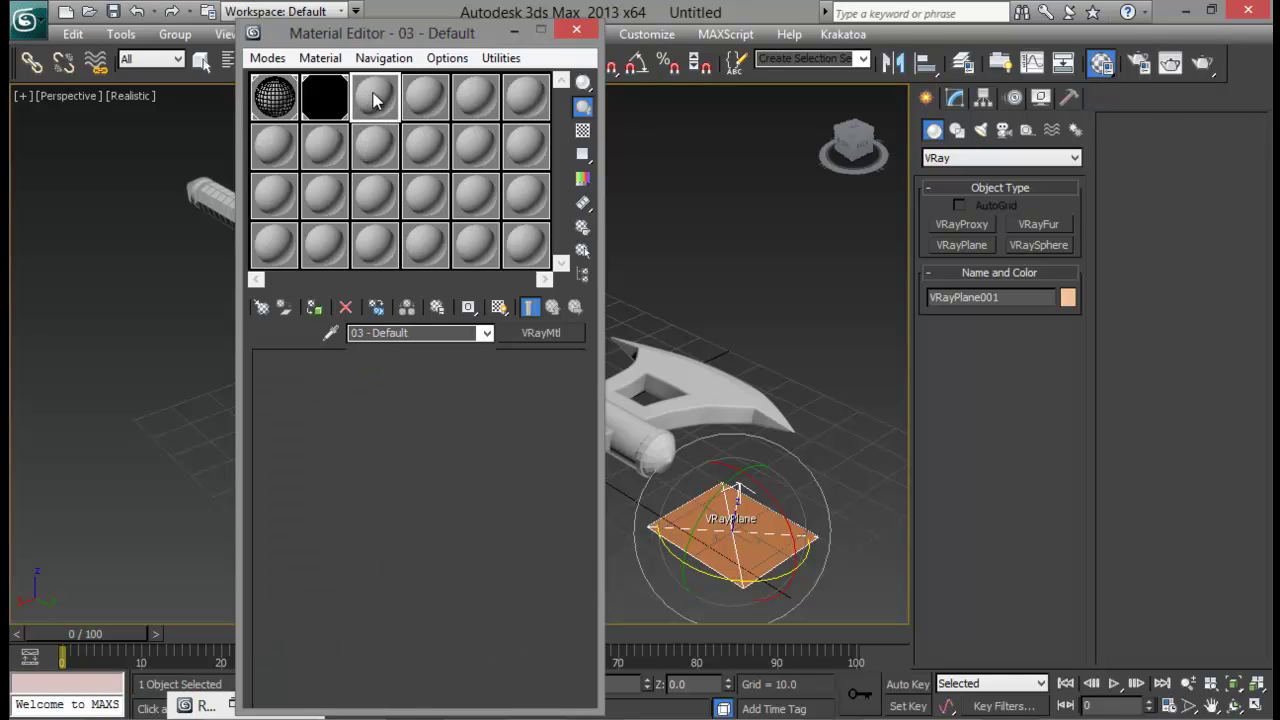
pyautogui.click(368, 490)
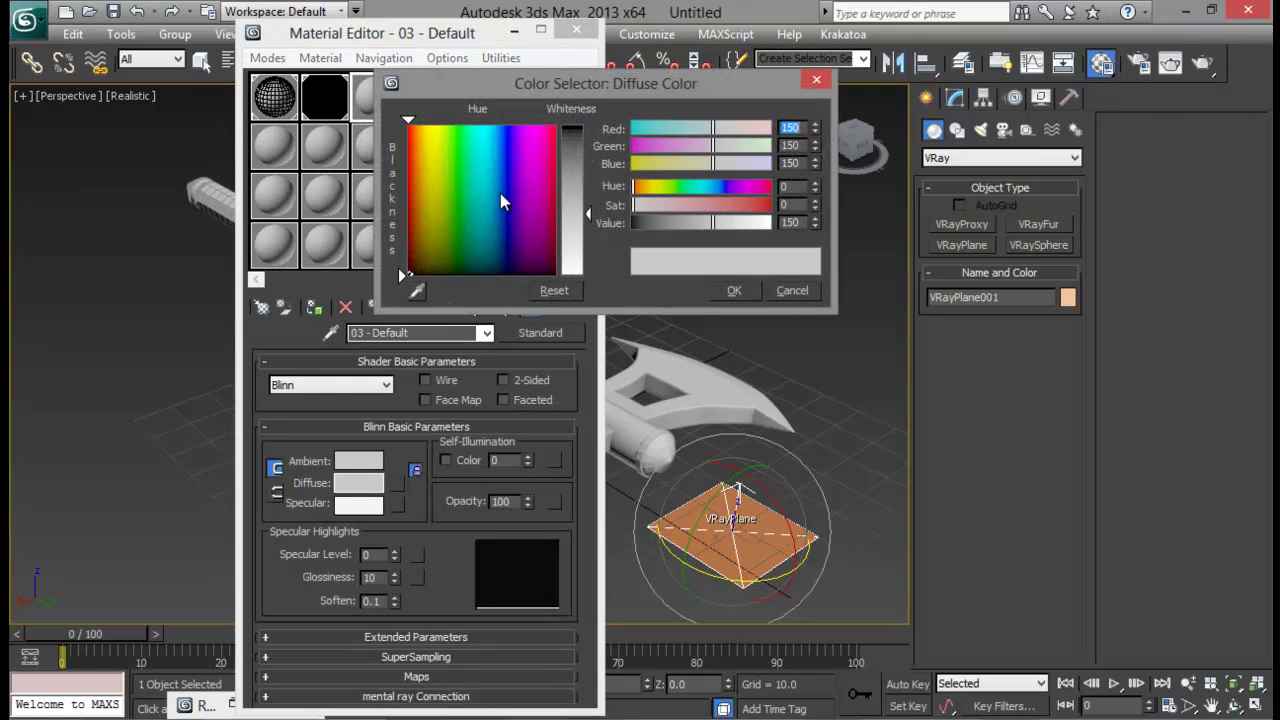
pyautogui.click(577, 269)
pyautogui.click(740, 289)
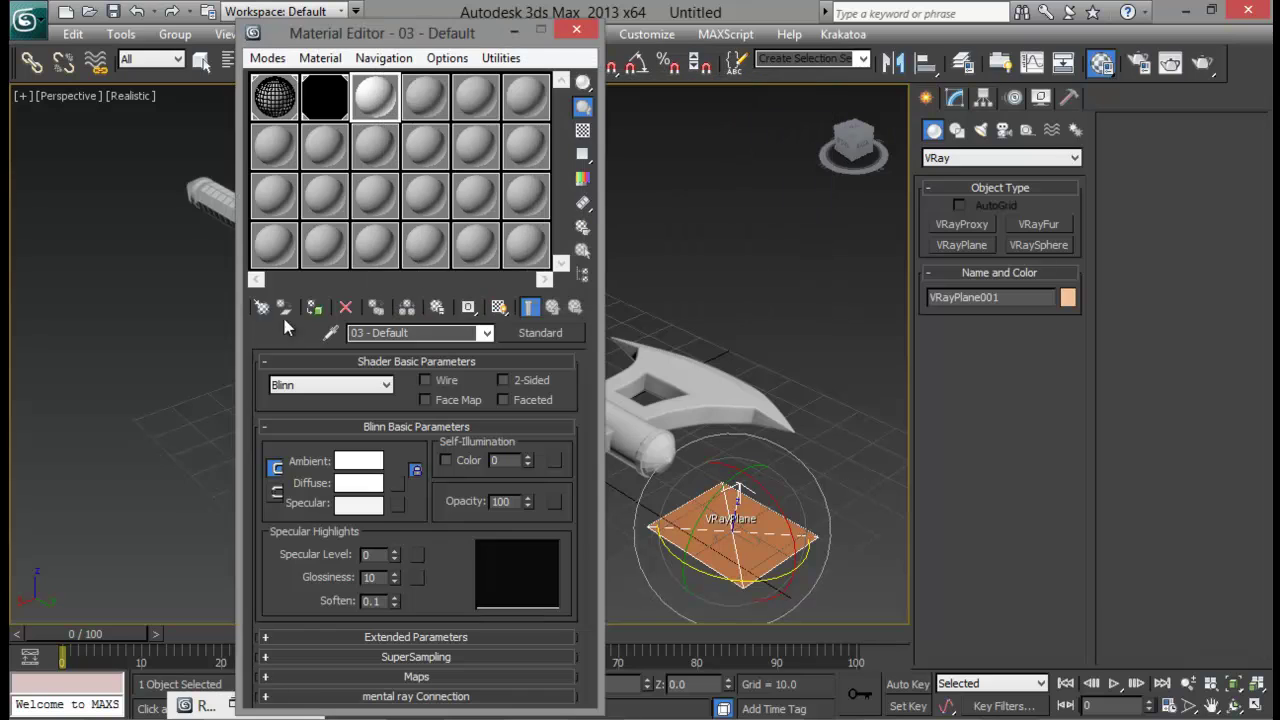
pyautogui.click(512, 32)
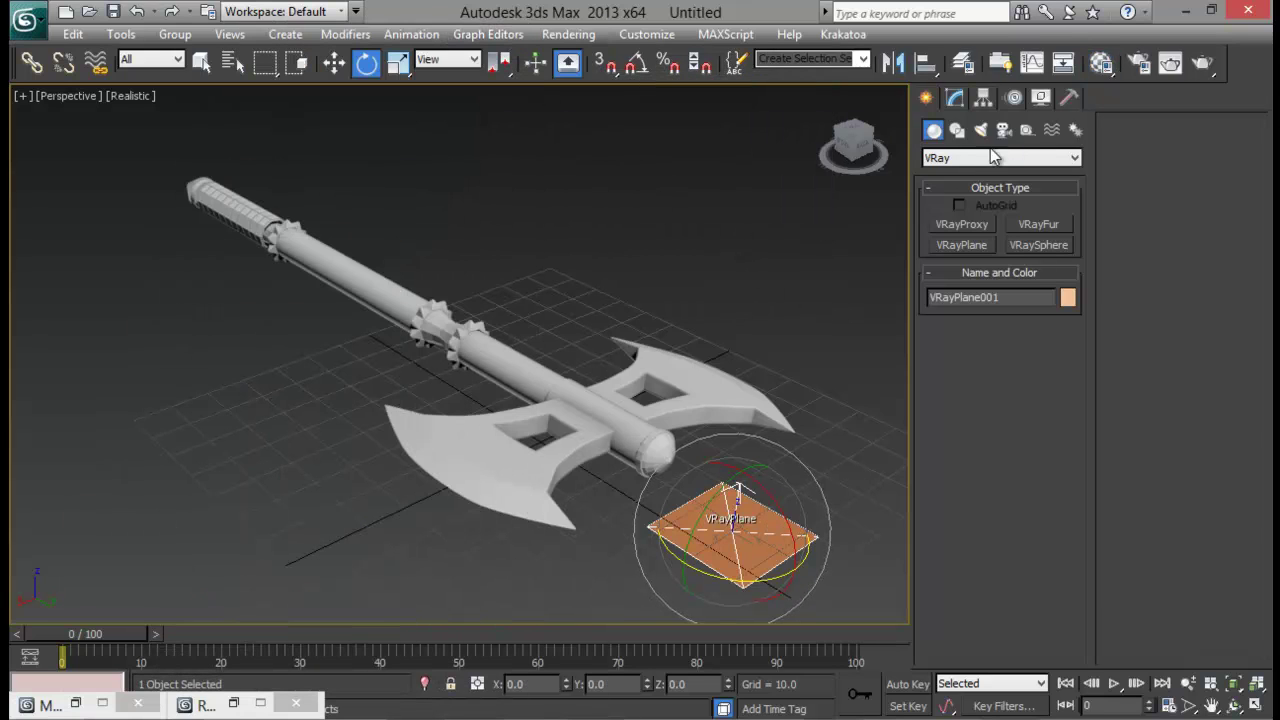
# Test-render the axe on the white ground plane, then stop the render and close the frame window.
pyautogui.click(1170, 62)
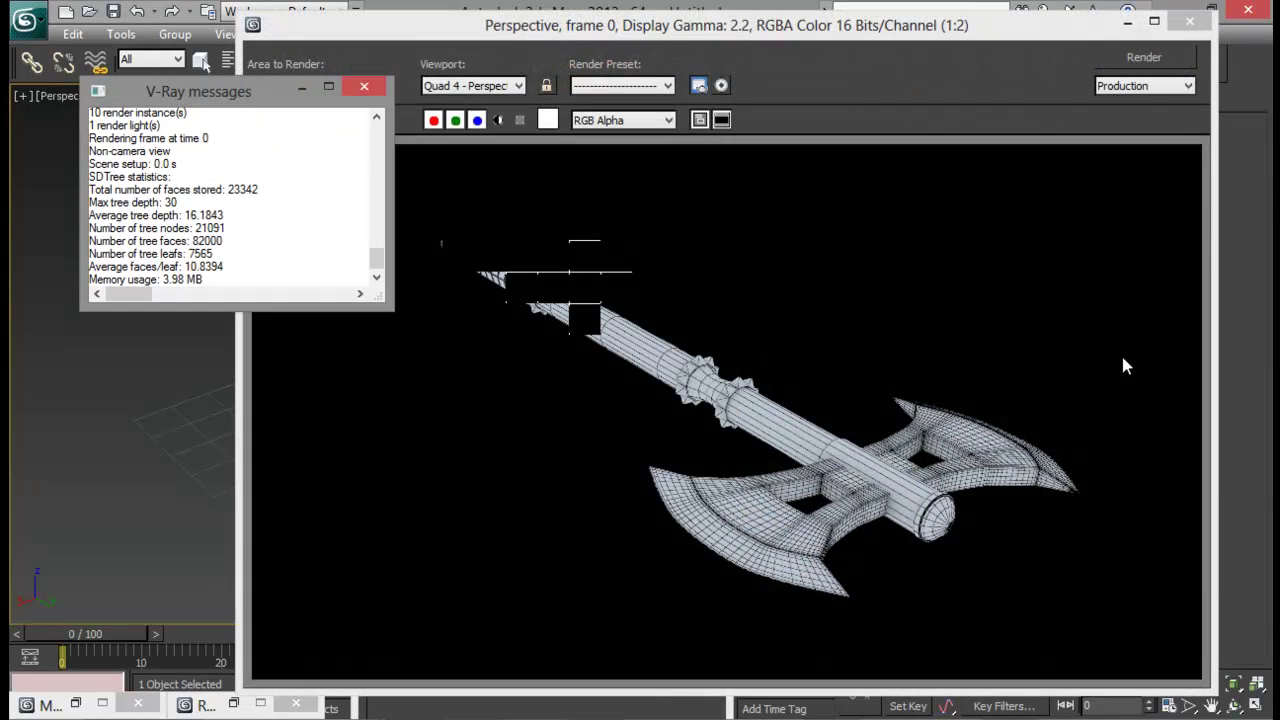
pyautogui.moveTo(922, 57); pyautogui.dragTo(922, 136)
pyautogui.moveTo(520, 166); pyautogui.dragTo(264, 50)
pyautogui.moveTo(664, 130); pyautogui.dragTo(722, 48)
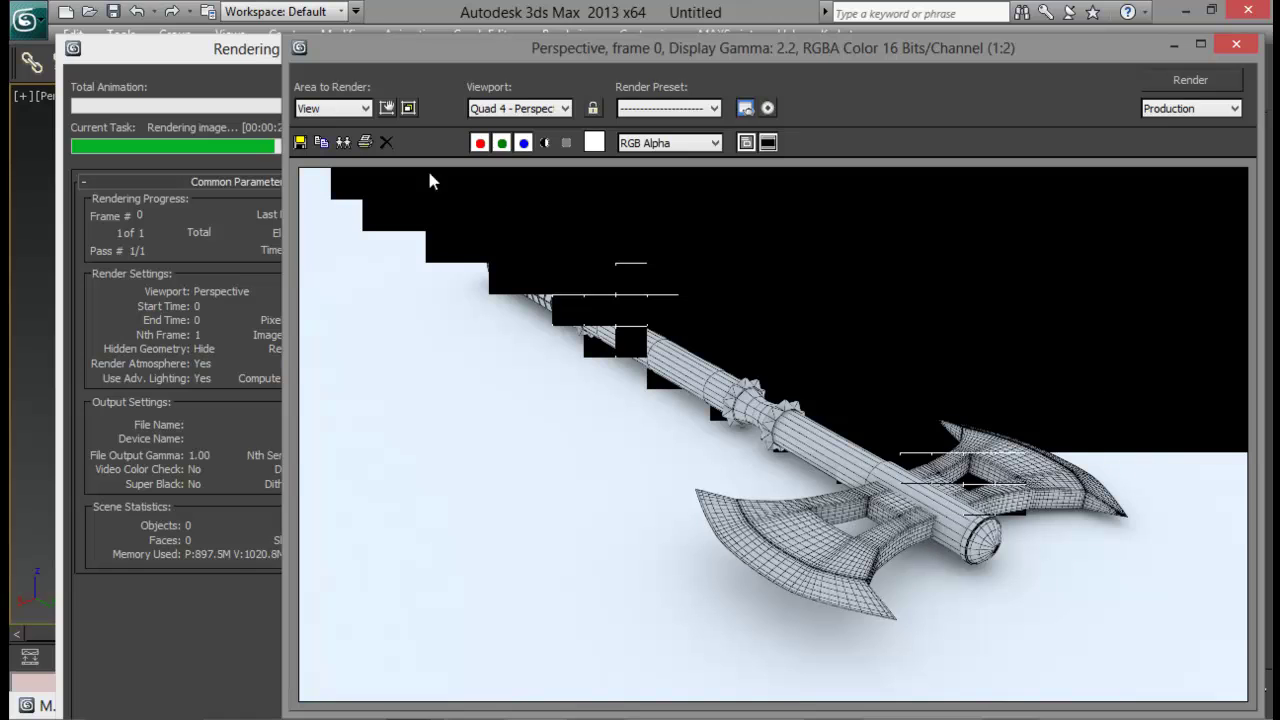
pyautogui.click(232, 61)
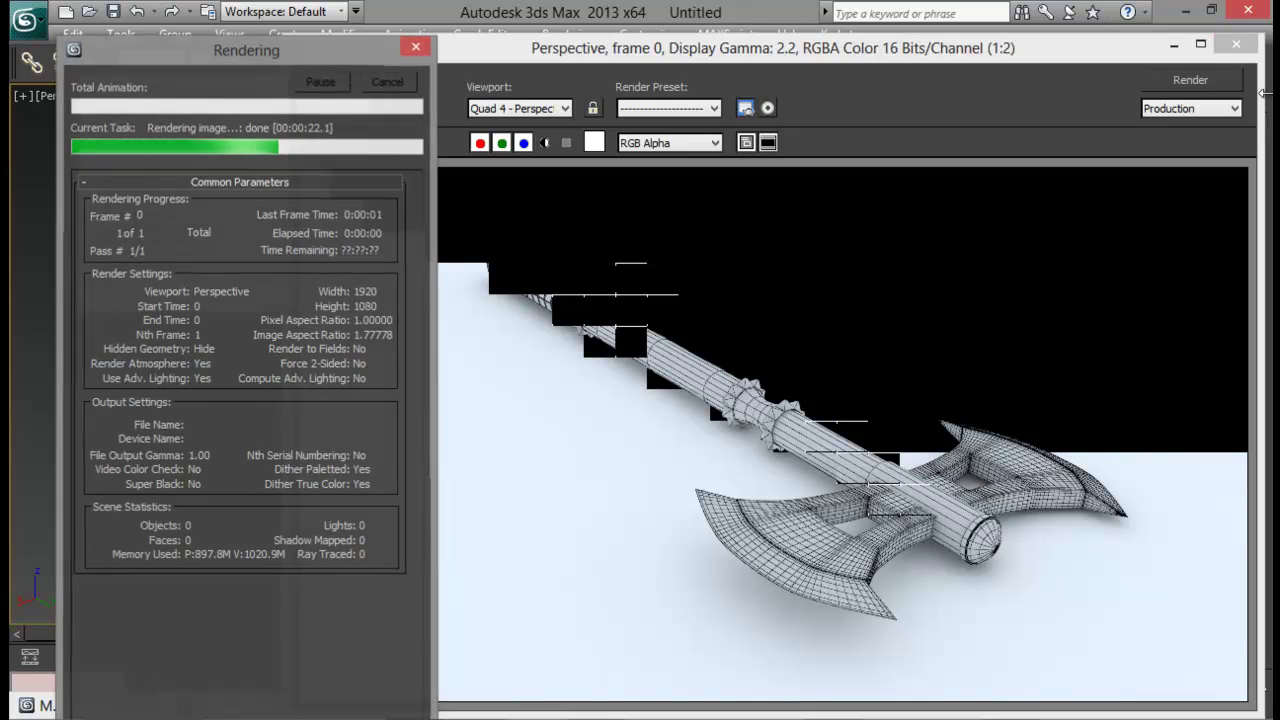
pyautogui.click(1236, 44)
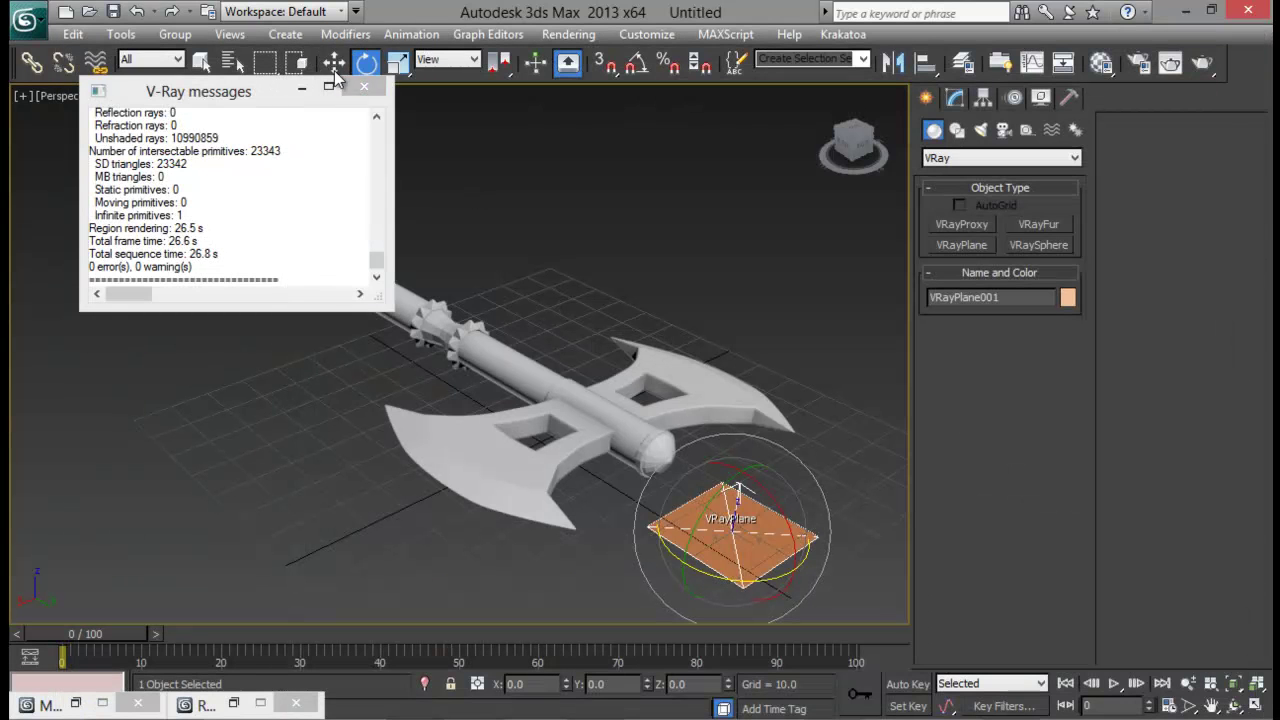
# Test-render the axe from a low end-on view that includes the horizon, then minimize the frame window.
pyautogui.click(303, 90)
pyautogui.keyDown('alt'); pyautogui.moveTo(688, 402); pyautogui.dragTo(623, 423, button='middle'); pyautogui.keyUp('alt')
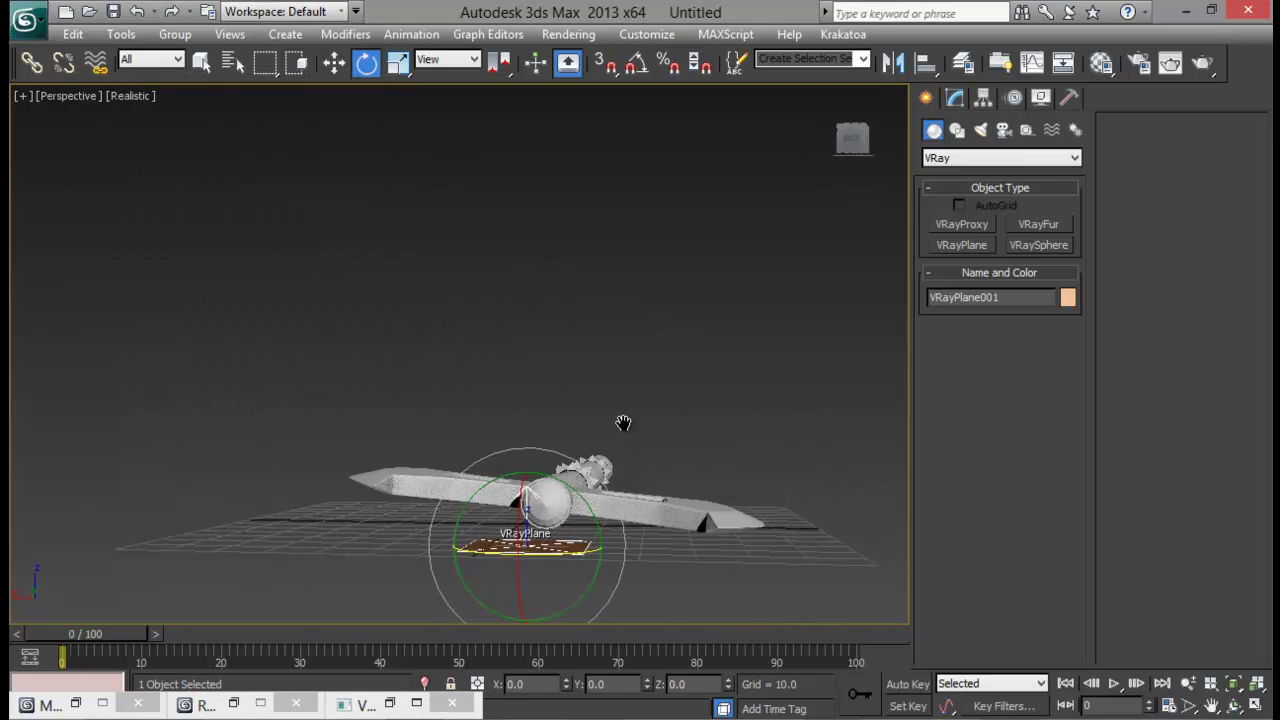
pyautogui.click(1203, 64)
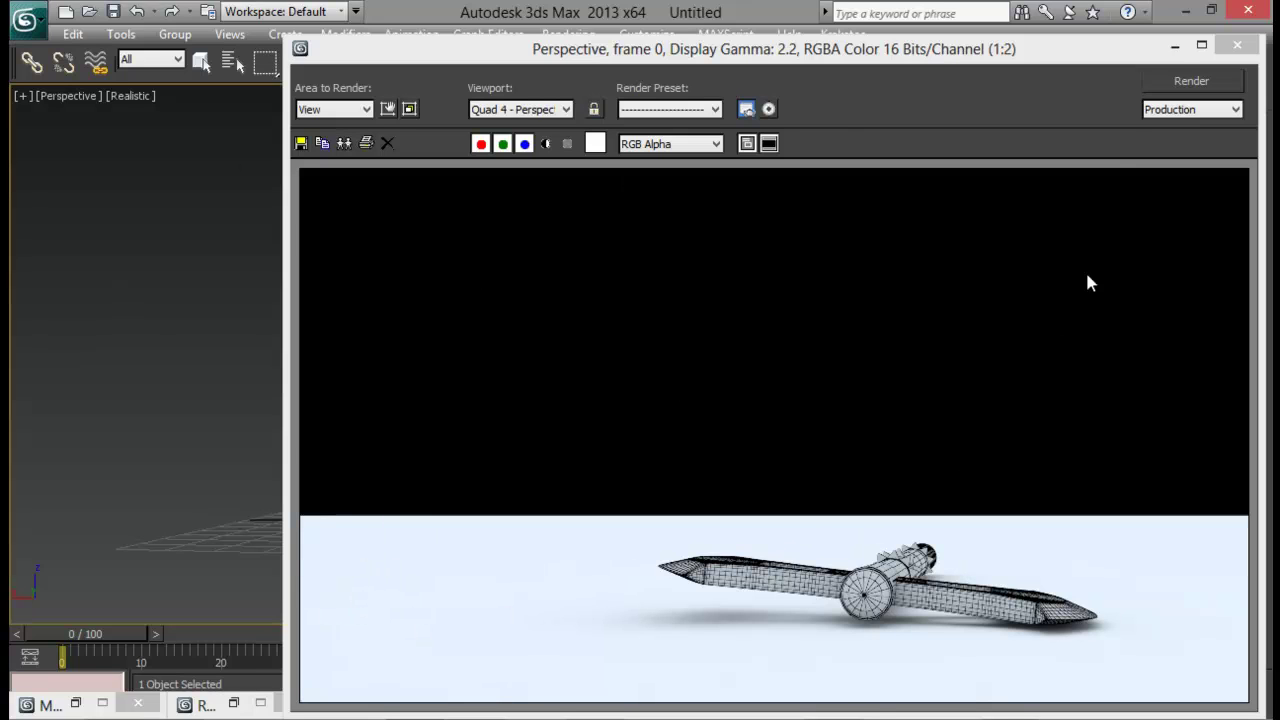
pyautogui.click(1173, 45)
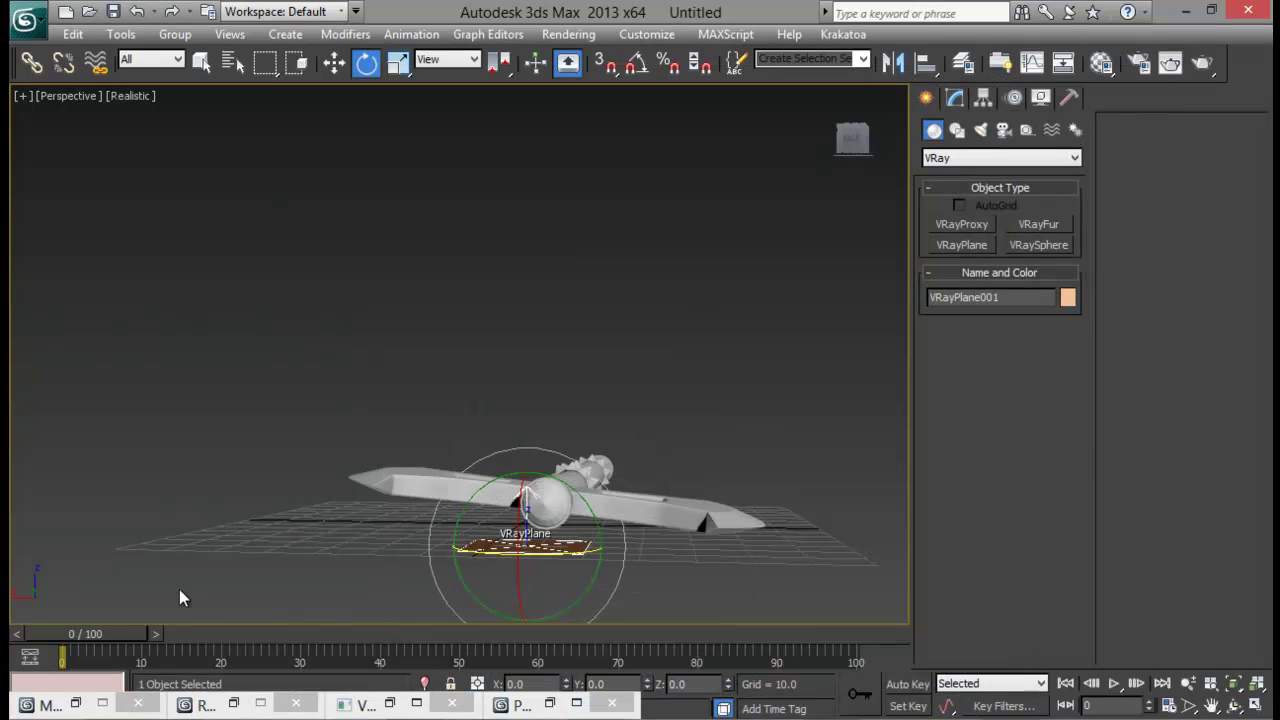
# Set the environment background color to RGB 203, 229, 254 by sampling the GI skylight override swatch, then close both settings windows.
pyautogui.click(1141, 63)
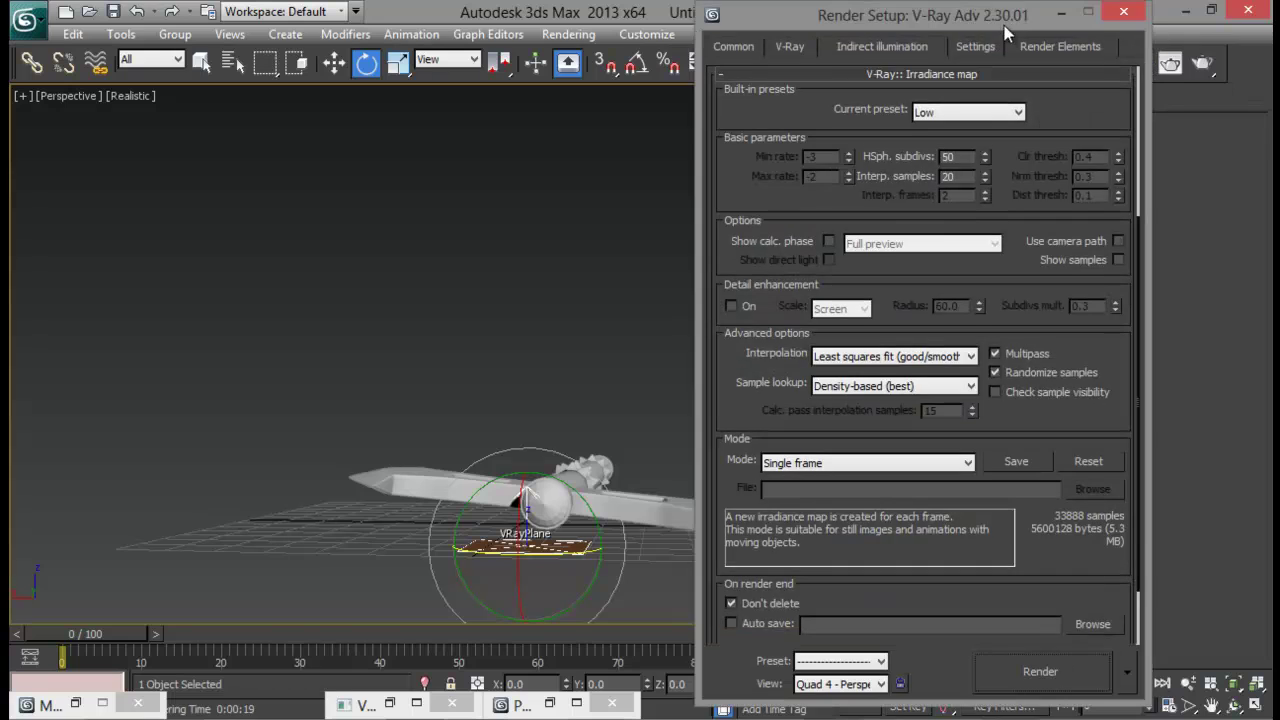
pyautogui.moveTo(1005, 18); pyautogui.dragTo(1021, 16)
pyautogui.click(817, 46)
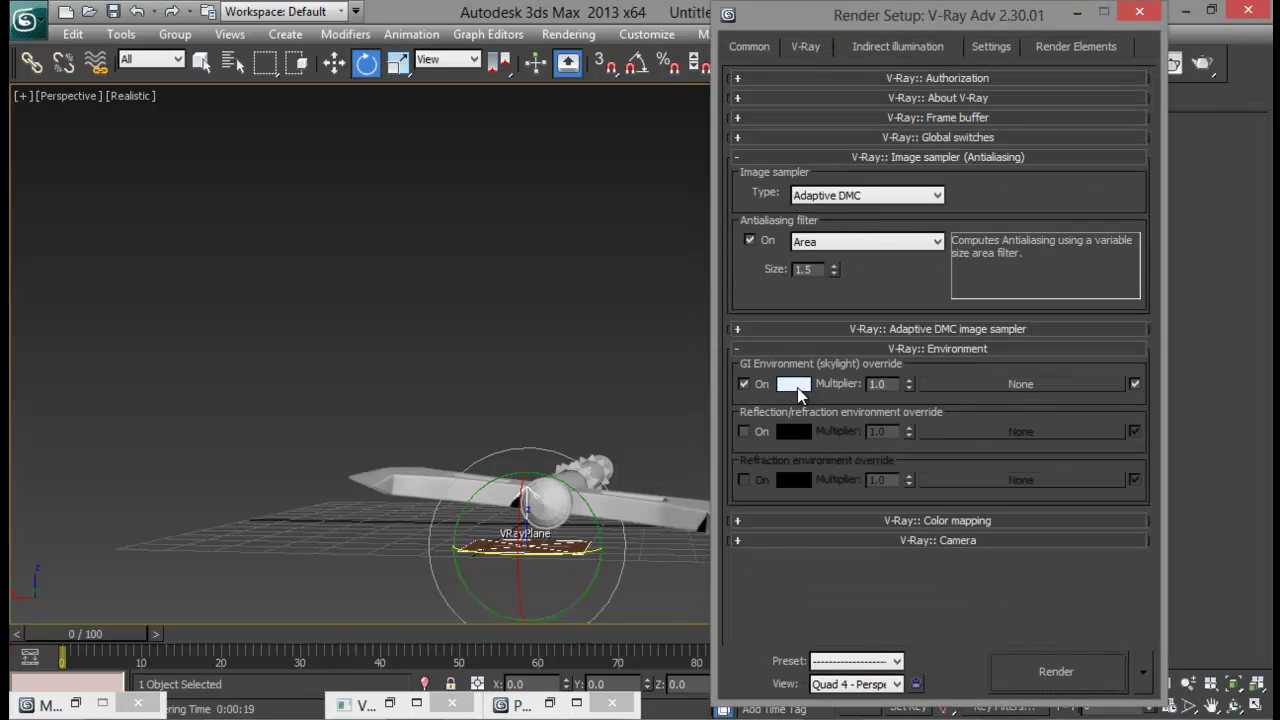
pyautogui.click(568, 34)
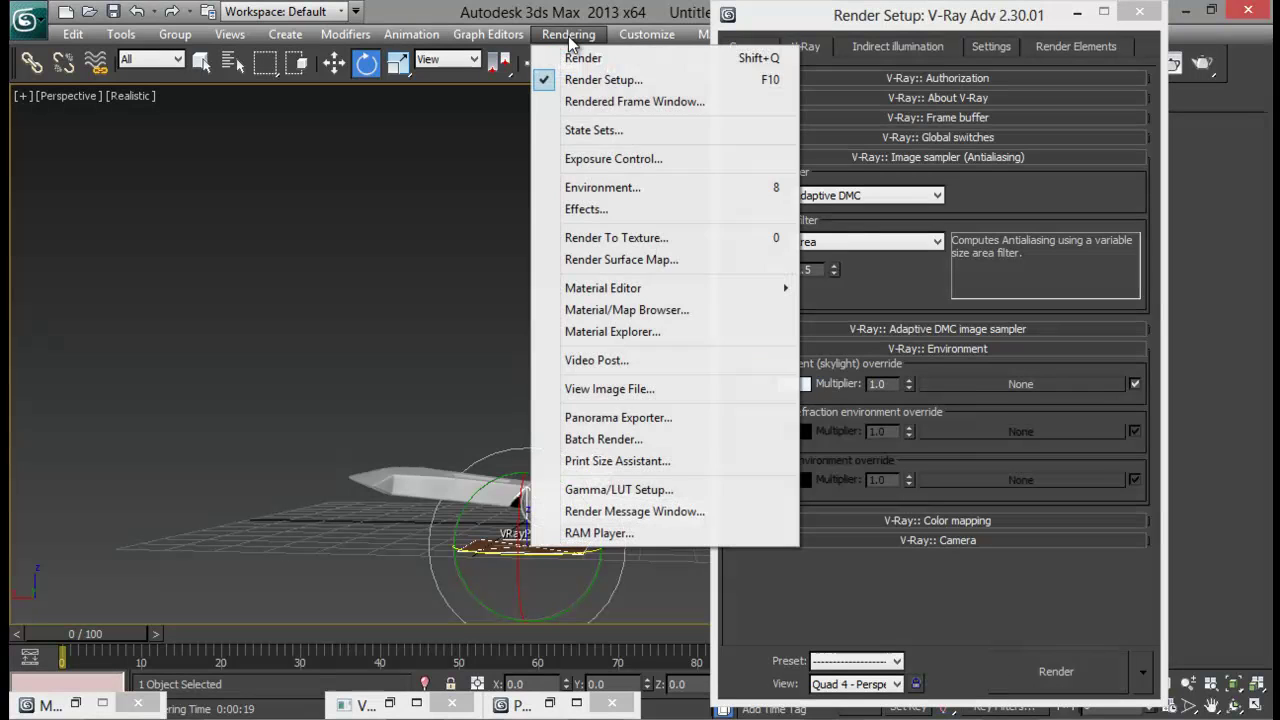
pyautogui.click(613, 190)
pyautogui.moveTo(595, 80); pyautogui.dragTo(482, 54)
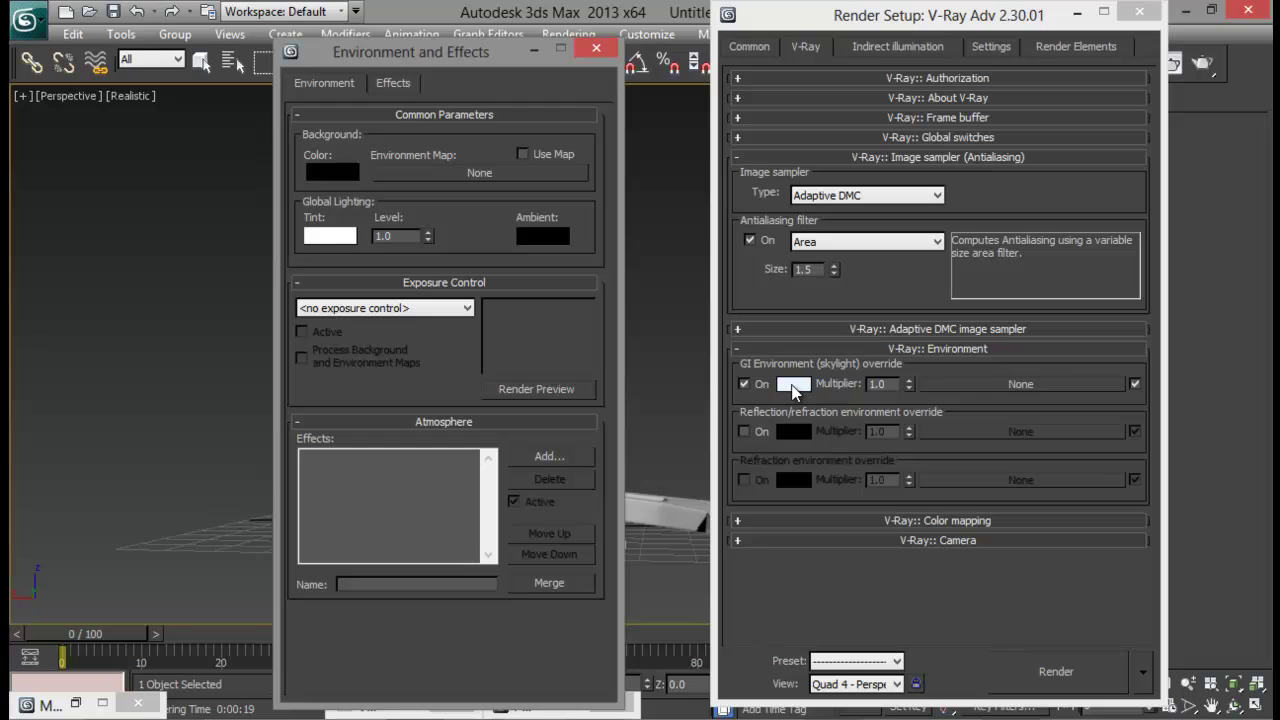
pyautogui.click(318, 170)
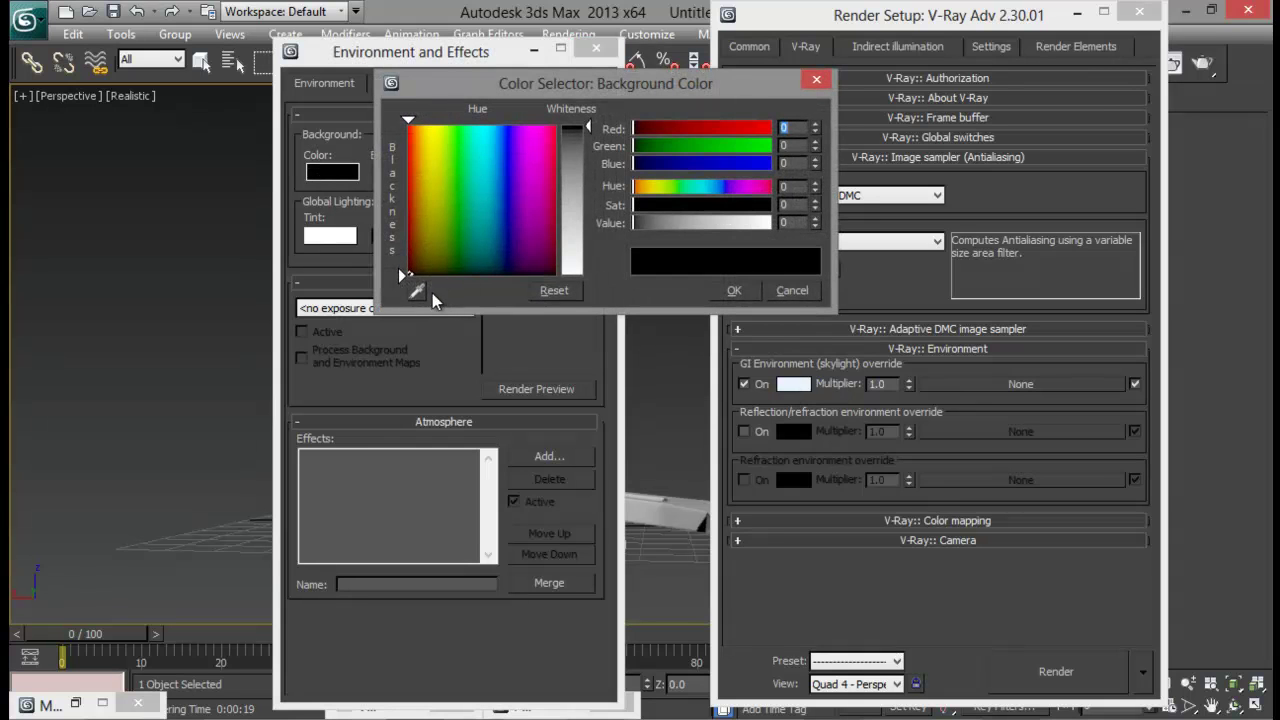
pyautogui.click(795, 383)
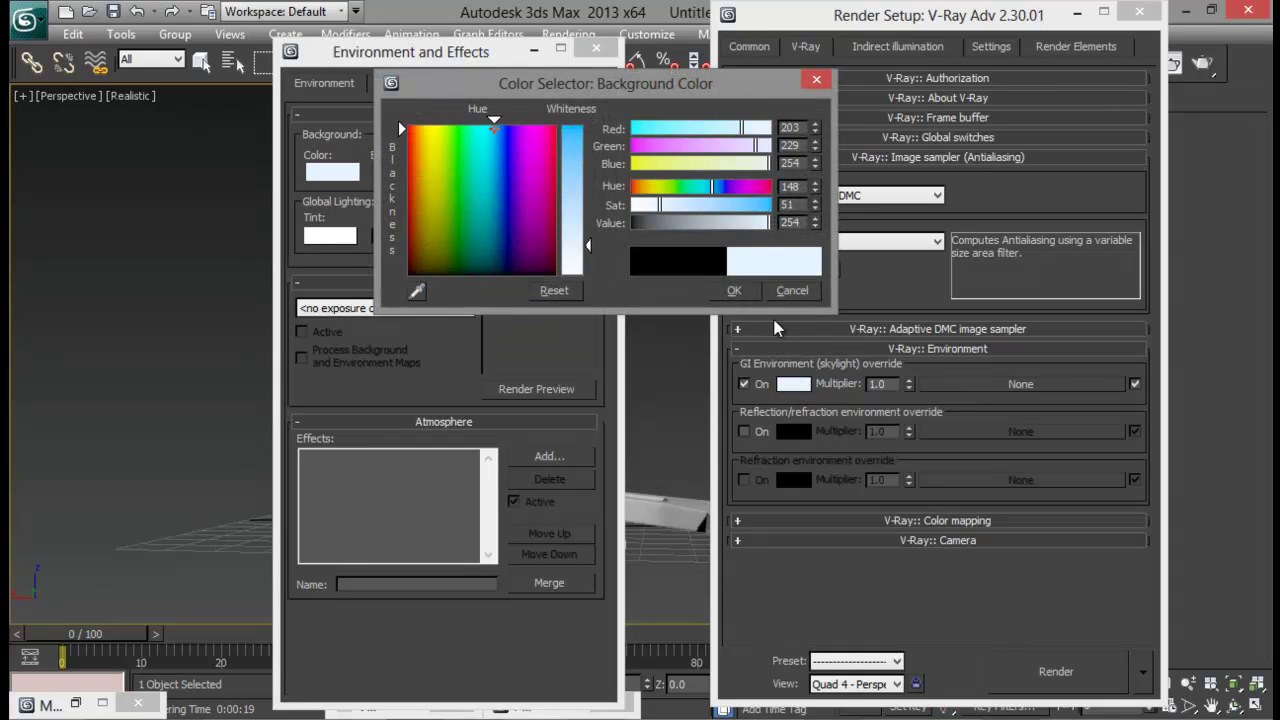
pyautogui.click(745, 292)
pyautogui.click(597, 50)
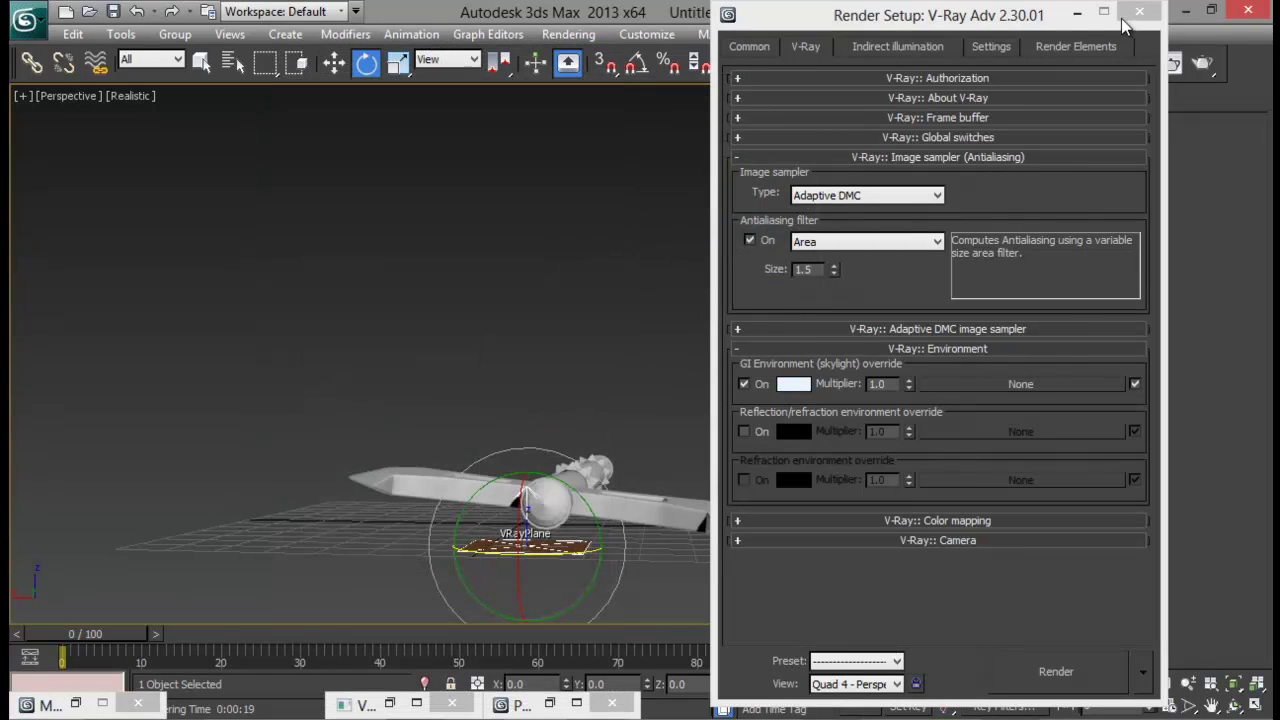
pyautogui.click(1139, 11)
# Test-render the low view with the new background color, close the frame window and reframe the whole axe at a three-quarter angle.
pyautogui.click(1203, 63)
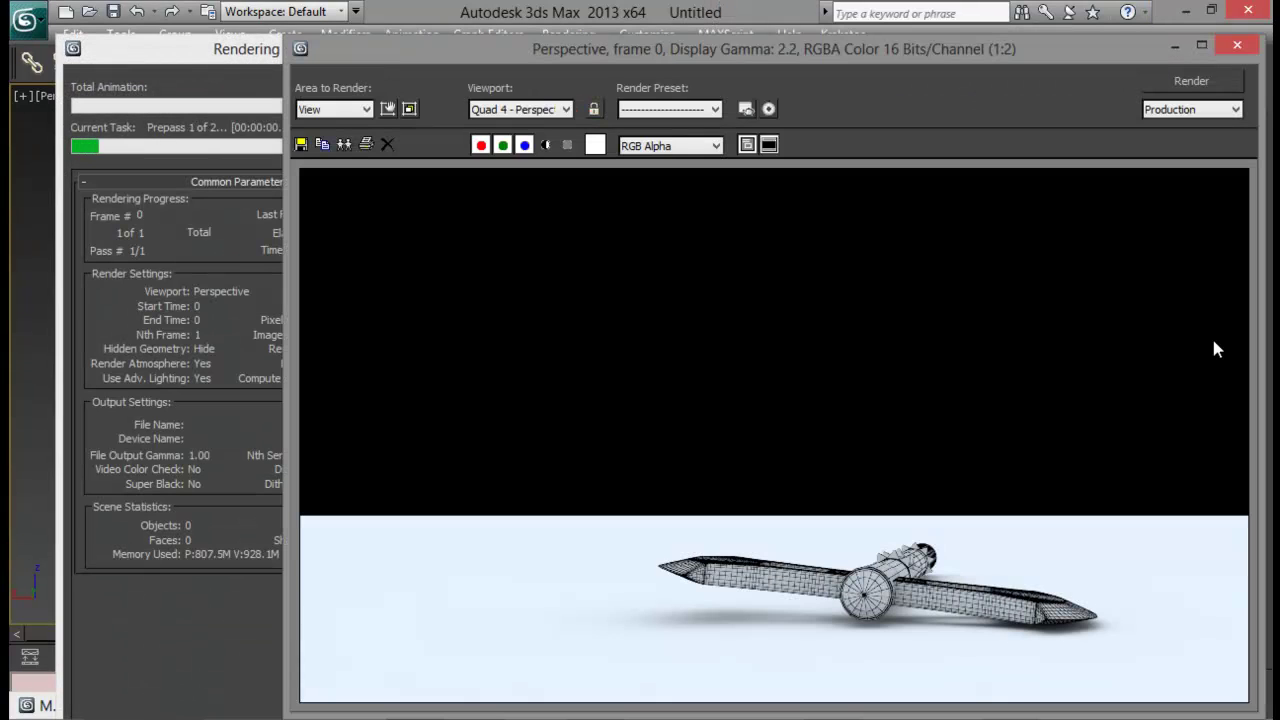
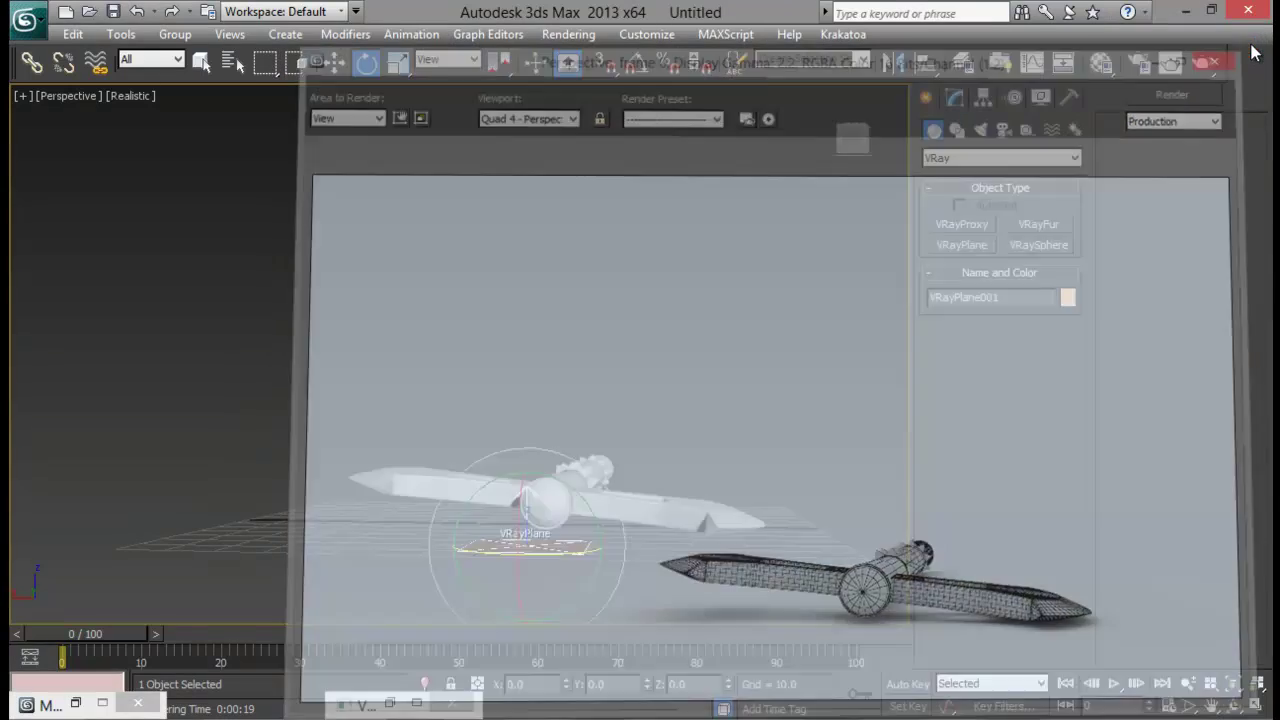
pyautogui.moveTo(731, 385); pyautogui.dragTo(511, 380, button='middle')
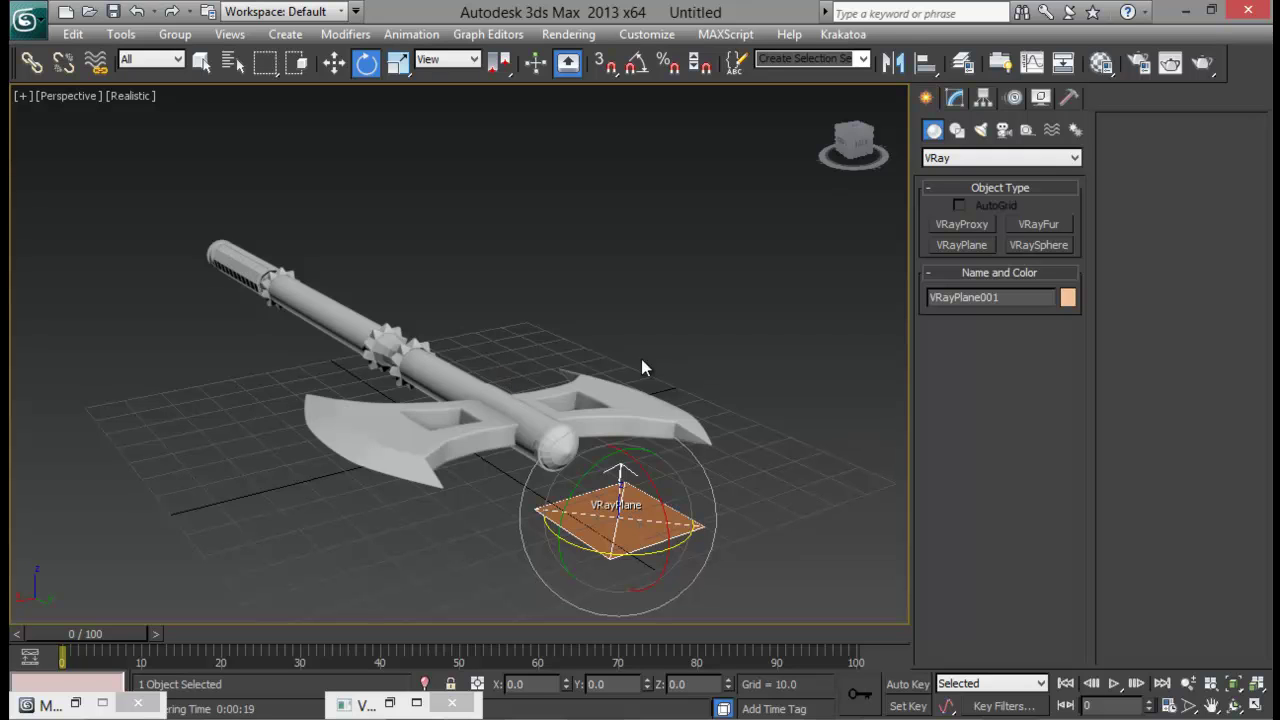
pyautogui.scroll(3, 530, 321)
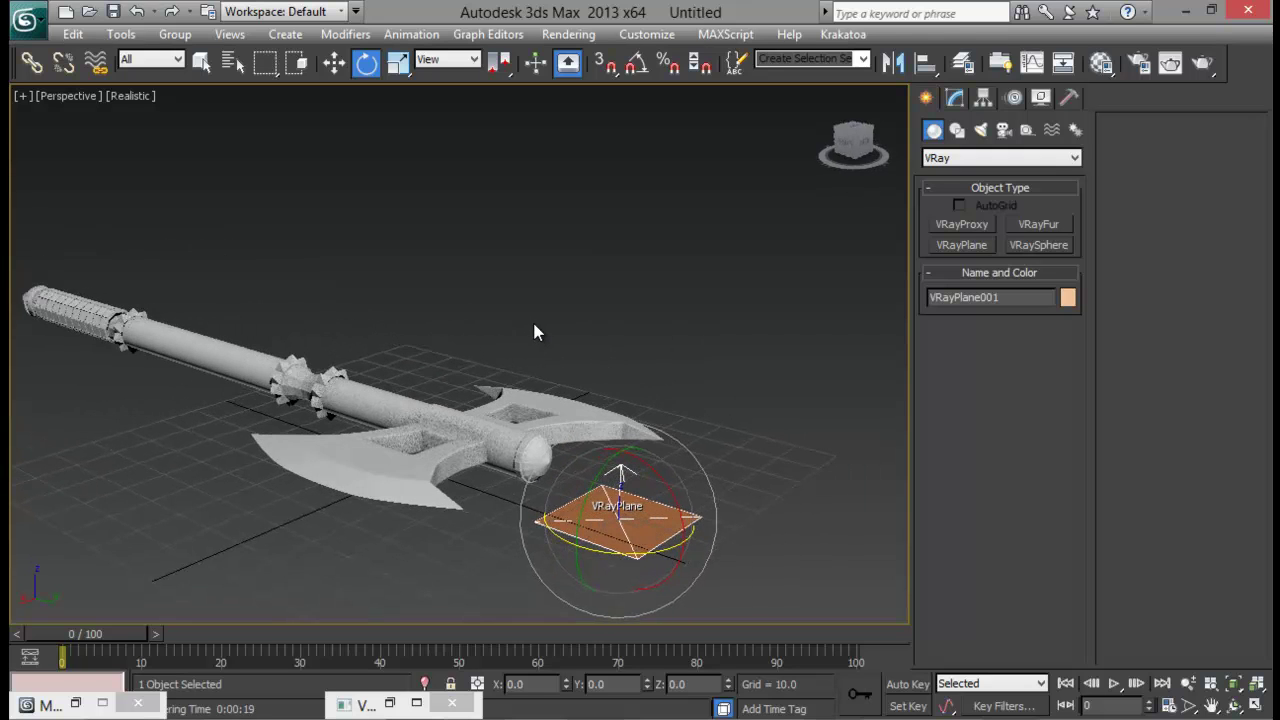
pyautogui.moveTo(530, 321); pyautogui.dragTo(596, 340, button='middle')
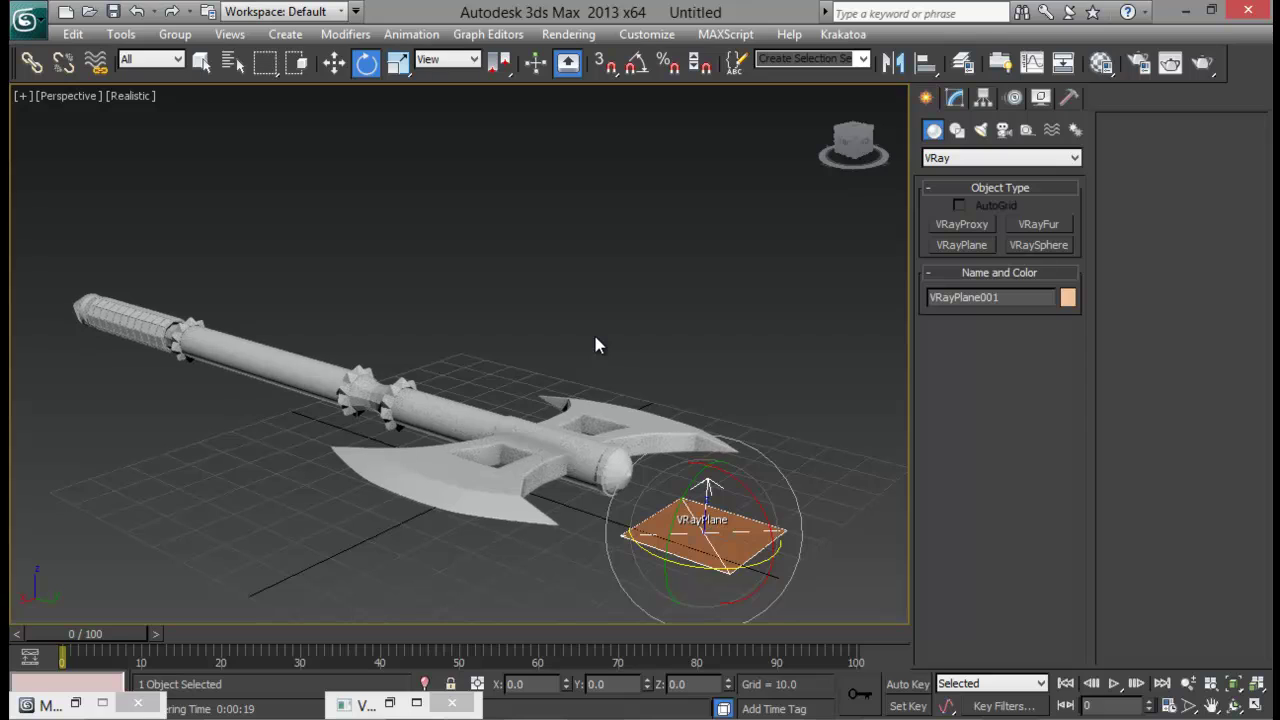